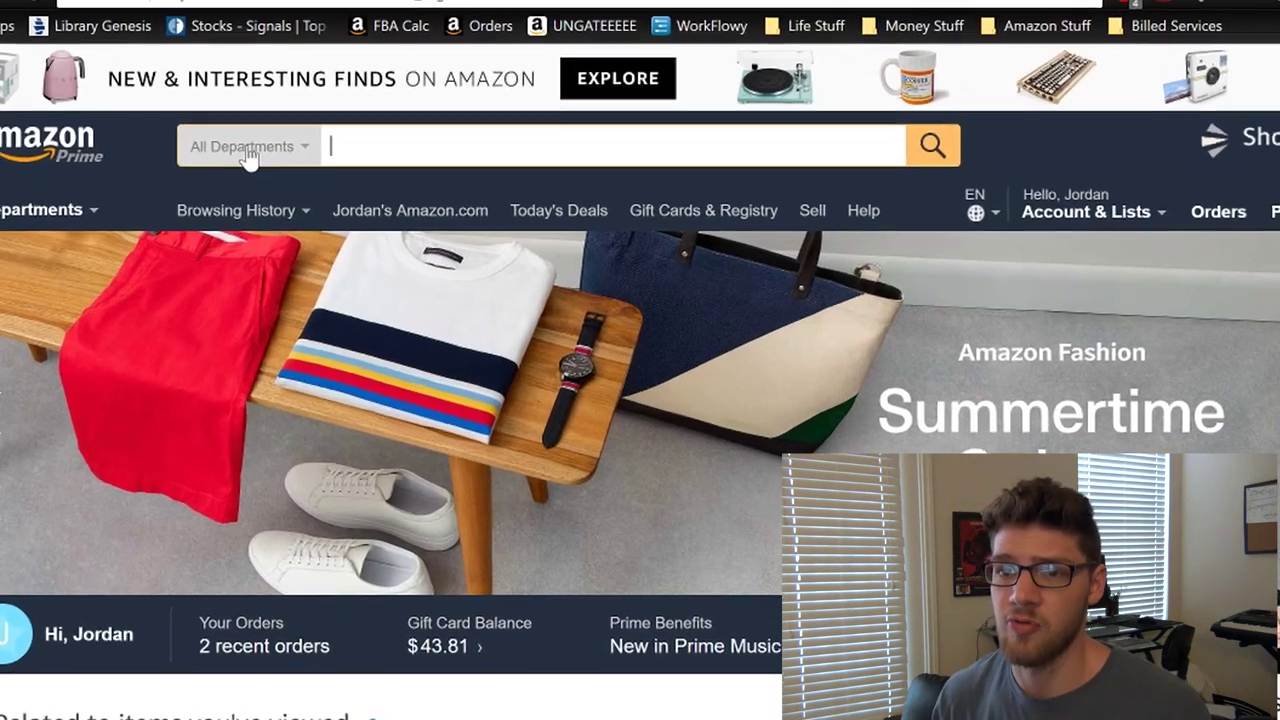
Search the Sports & Outdoors department for "-ncfnkycf" and highlight the total number of results
click(245, 174)
scroll(370, 335, down, 3)
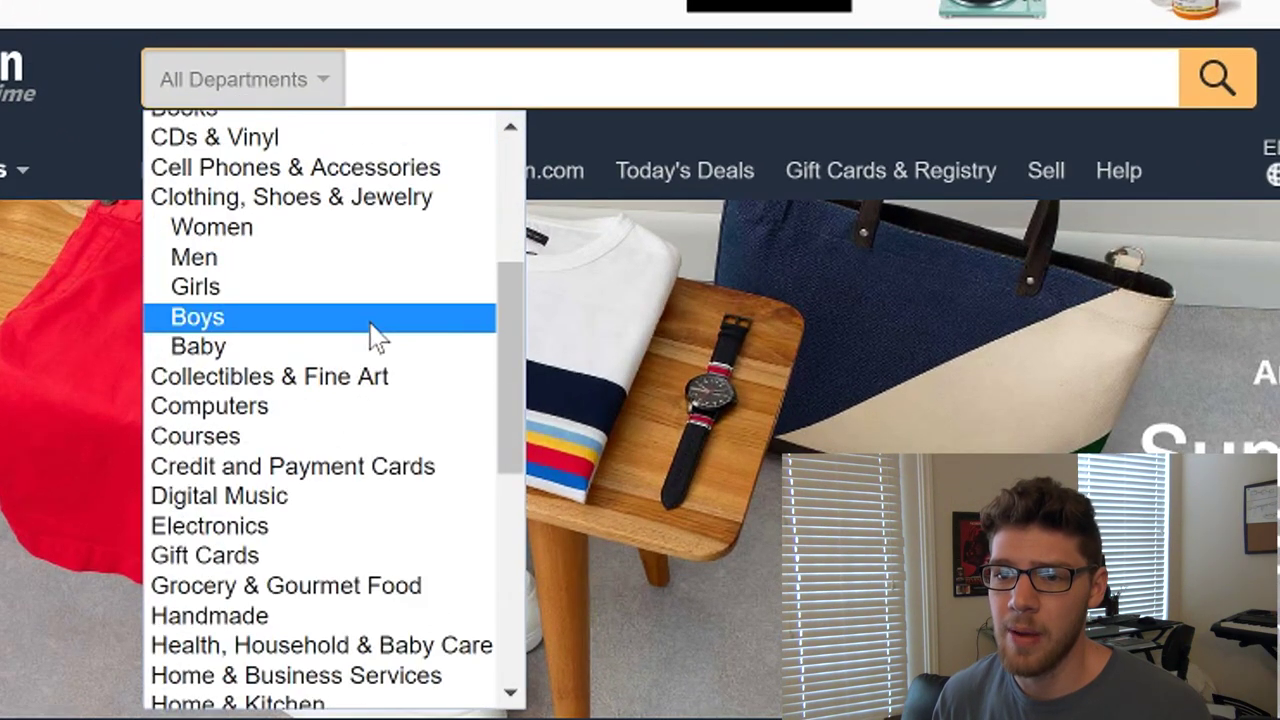
drag(523, 349, 366, 634)
click(377, 606)
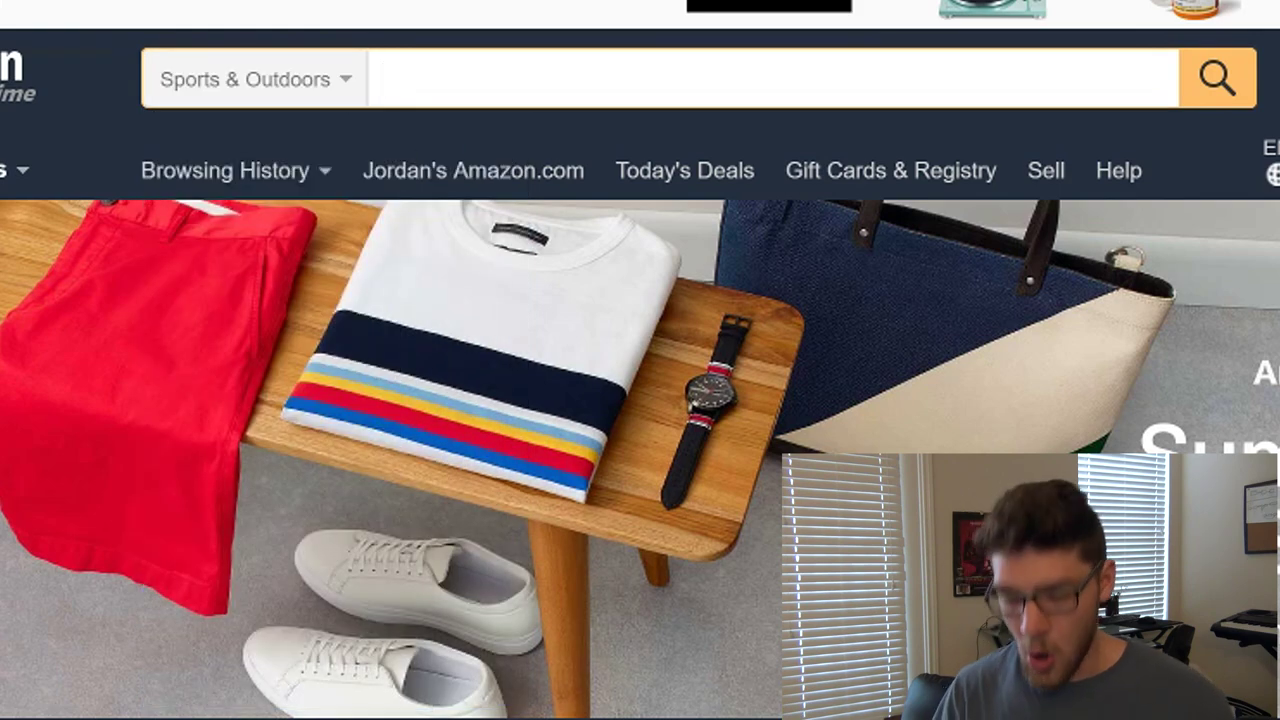
text(-)
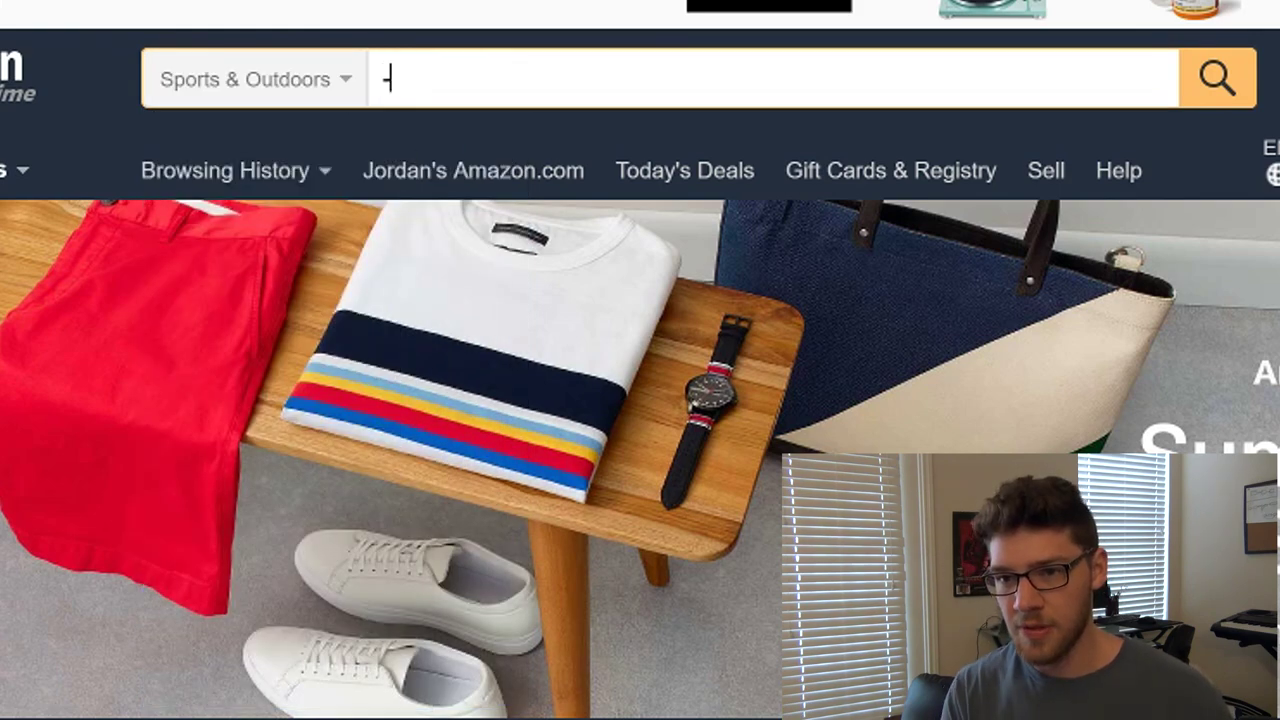
text(ncfnkycf)
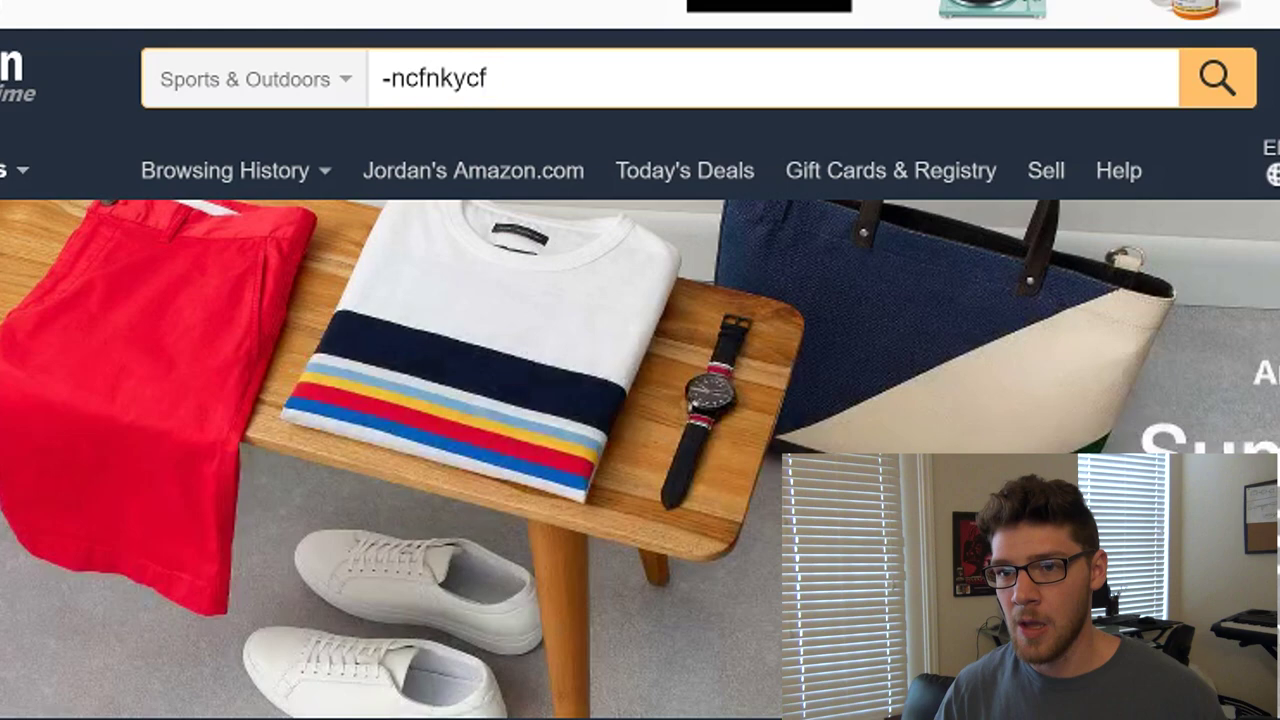
key(Return)
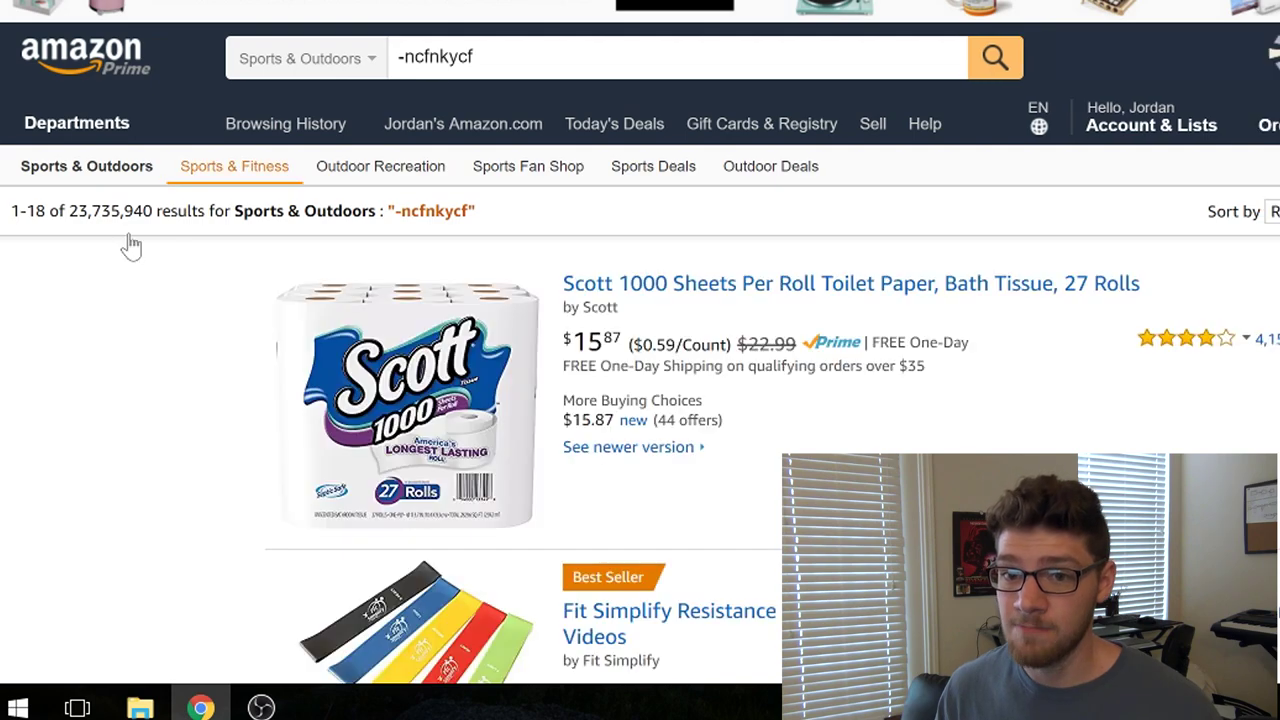
drag(68, 210, 154, 210)
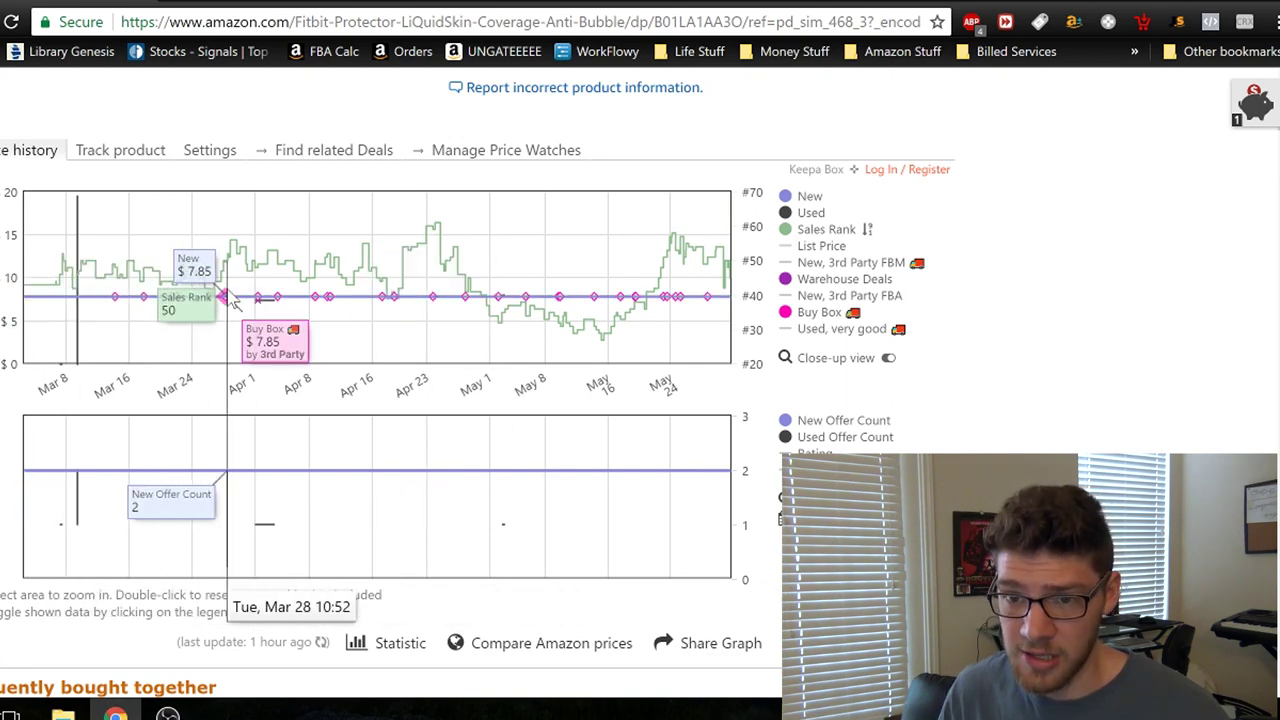
Examine the price history and sales rank chart alongside the details of the Fitbit Charge 2 screen protector listing
scroll(257, 343, up, 10)
scroll(298, 410, down, 8)
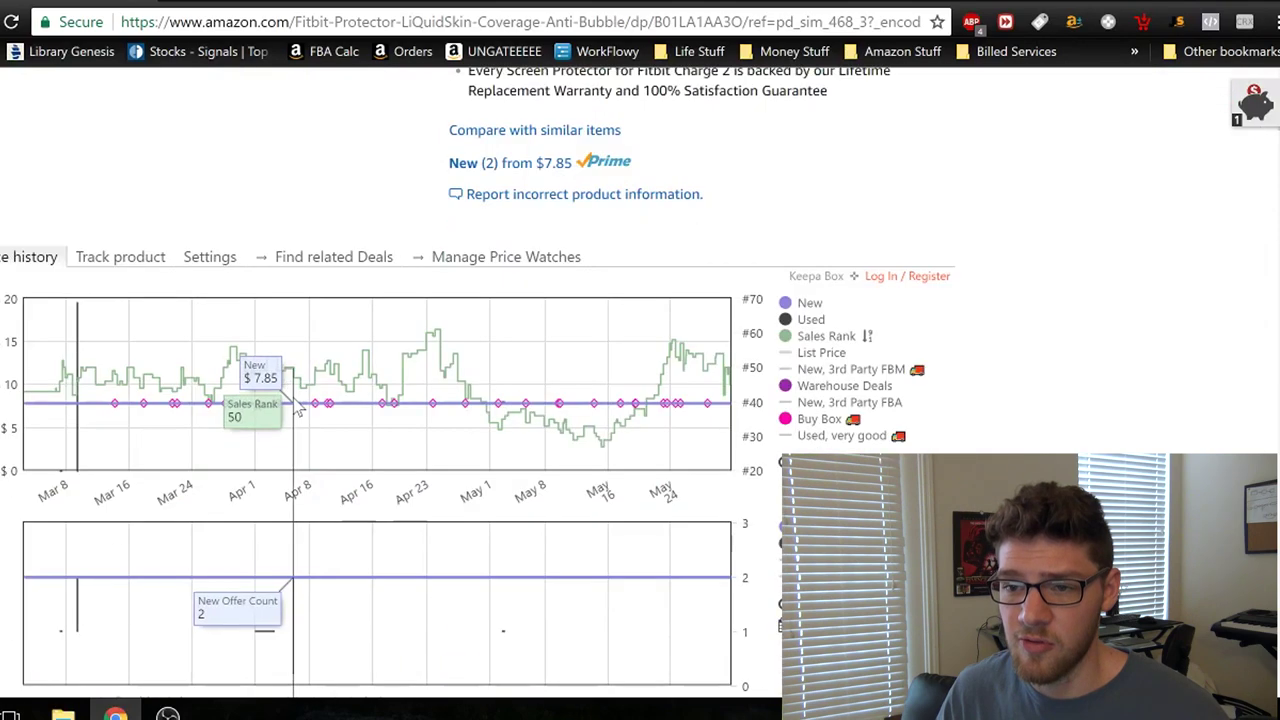
scroll(298, 410, down, 1)
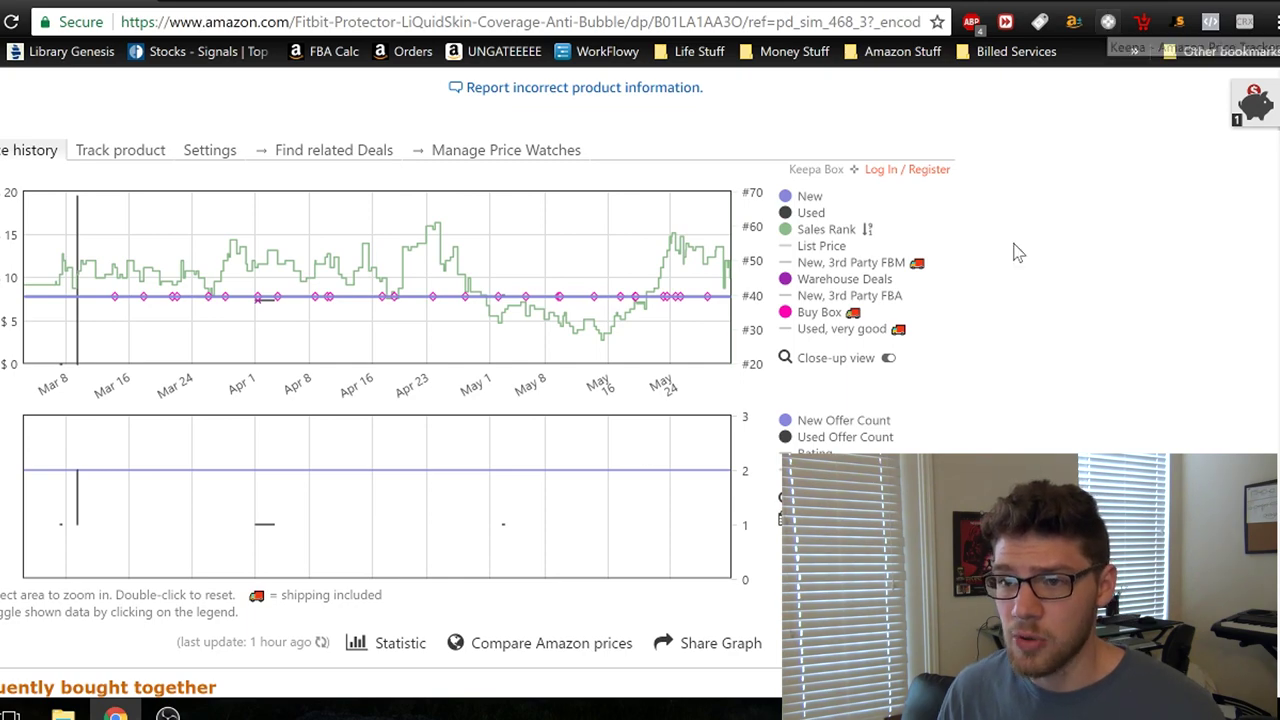
scroll(480, 300, up, 5)
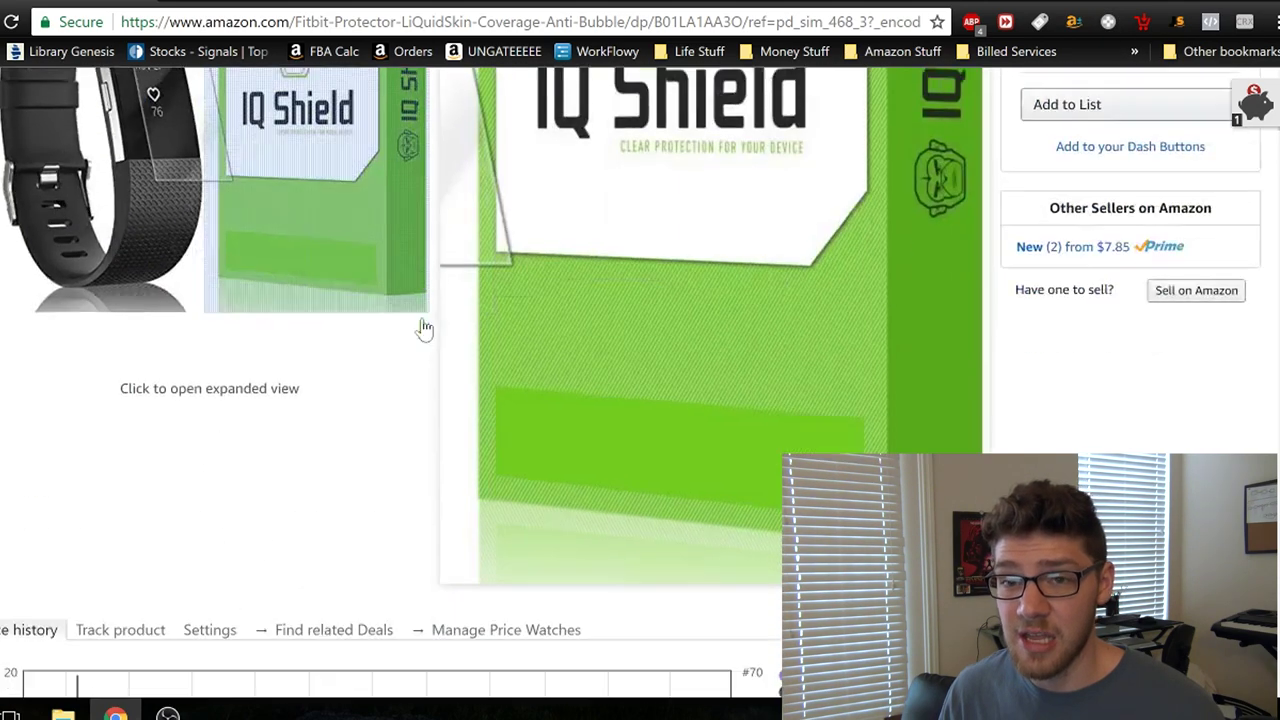
scroll(424, 328, down, 4)
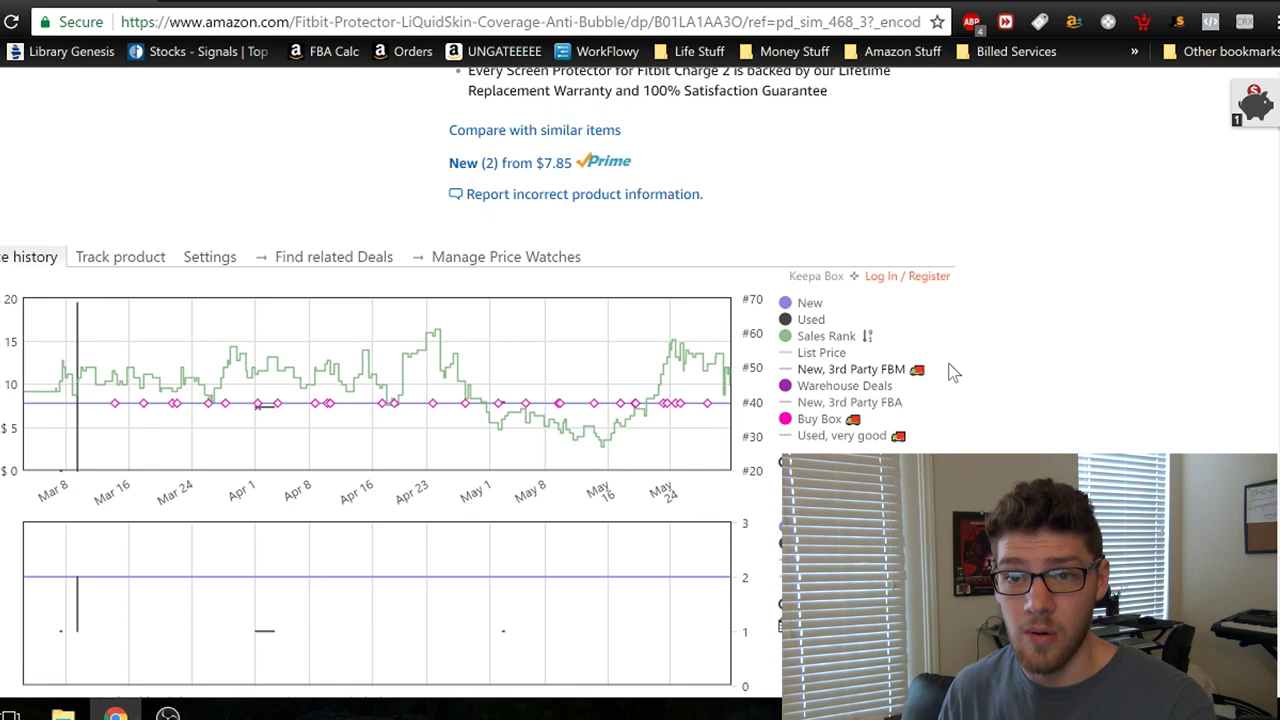
scroll(1035, 373, up, 5)
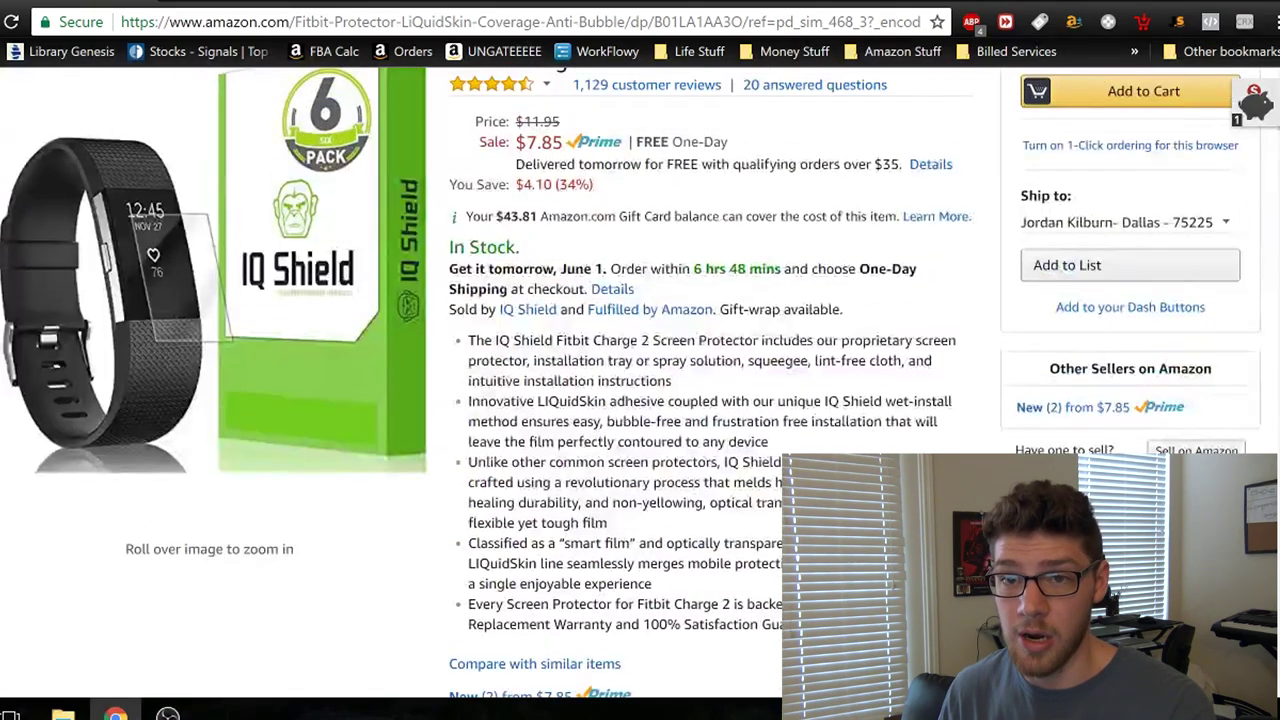
scroll(1095, 387, down, 5)
scroll(1095, 387, down, 1)
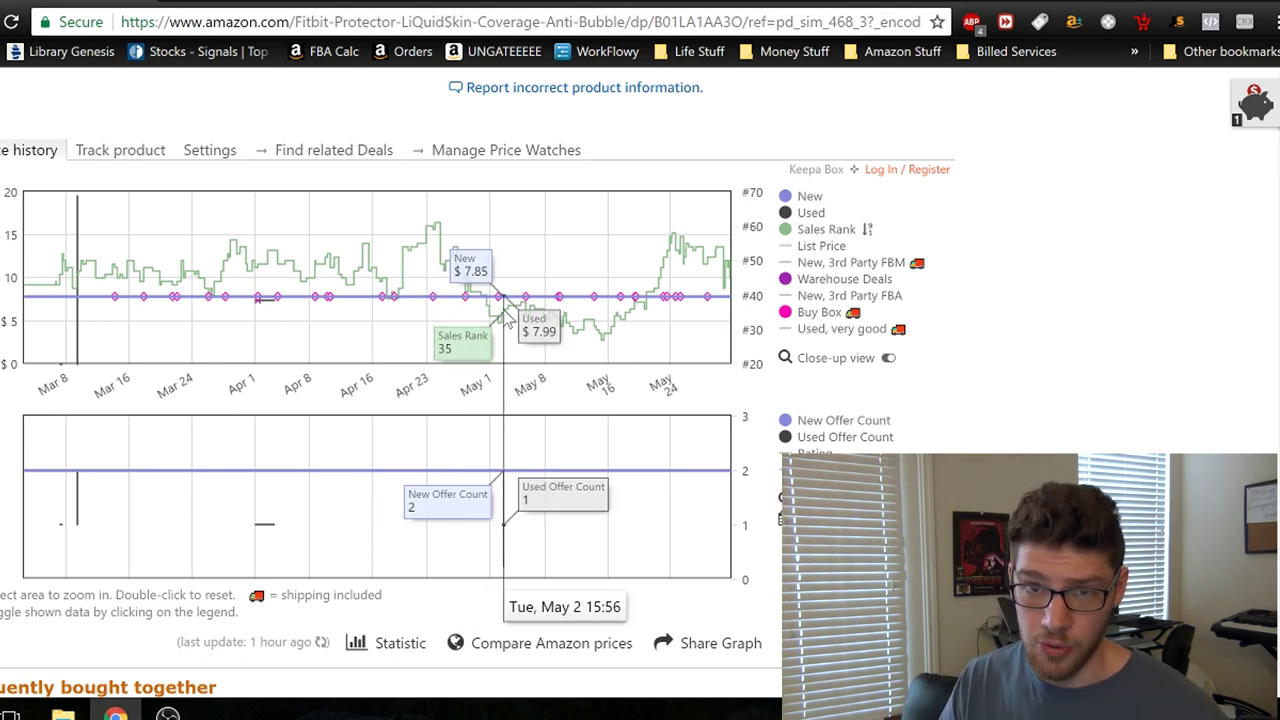
Search the Arts, Crafts & Sewing department for "-ffsdfds"
scroll(505, 315, up, 15)
click(230, 157)
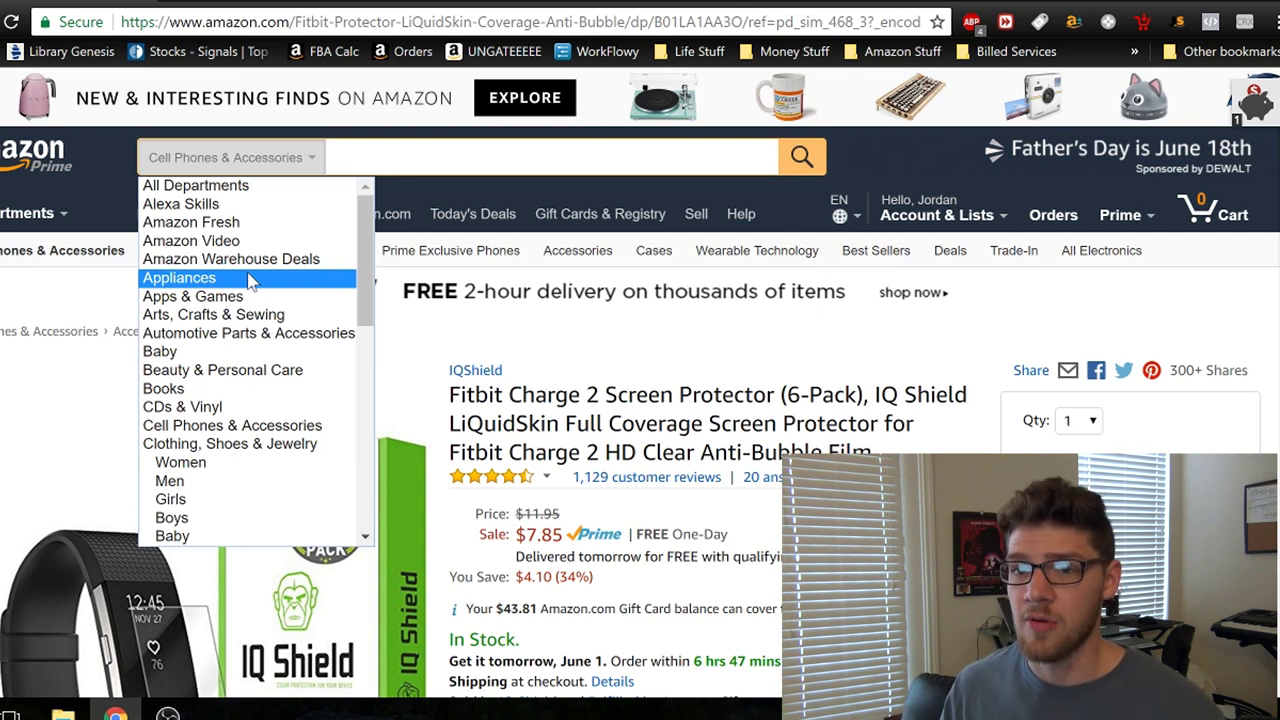
click(276, 314)
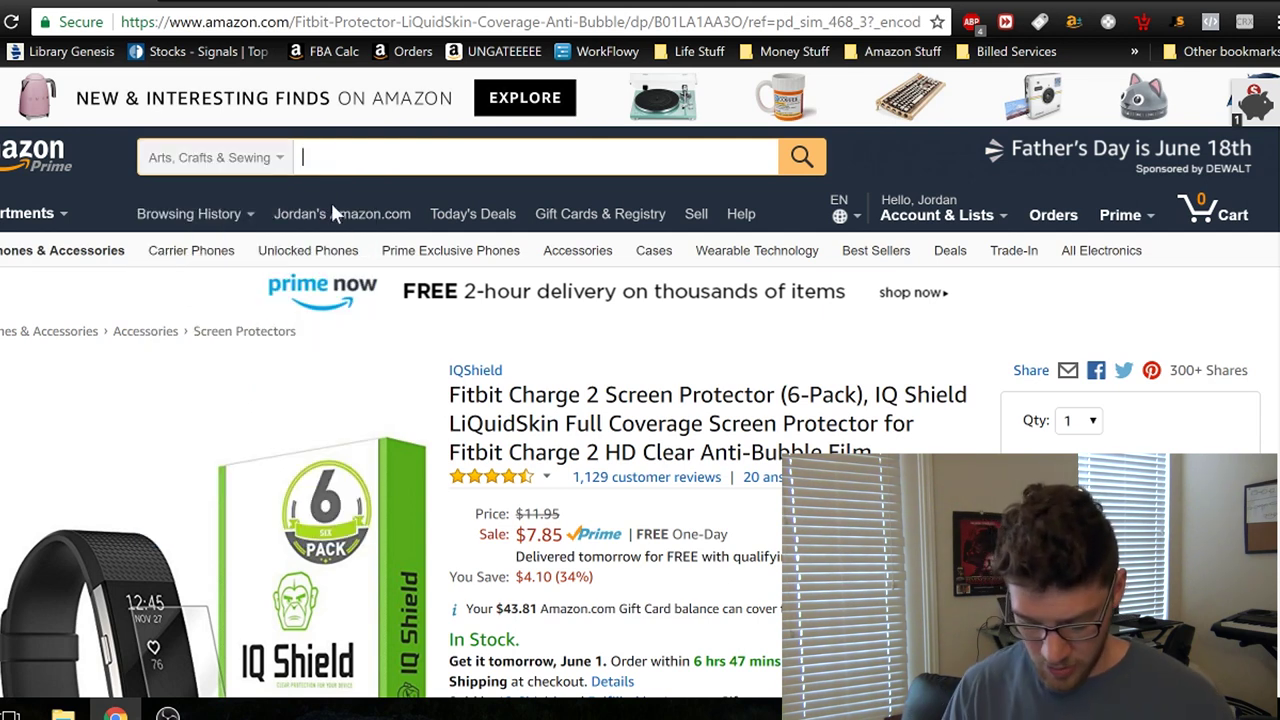
text(-ffsdfds)
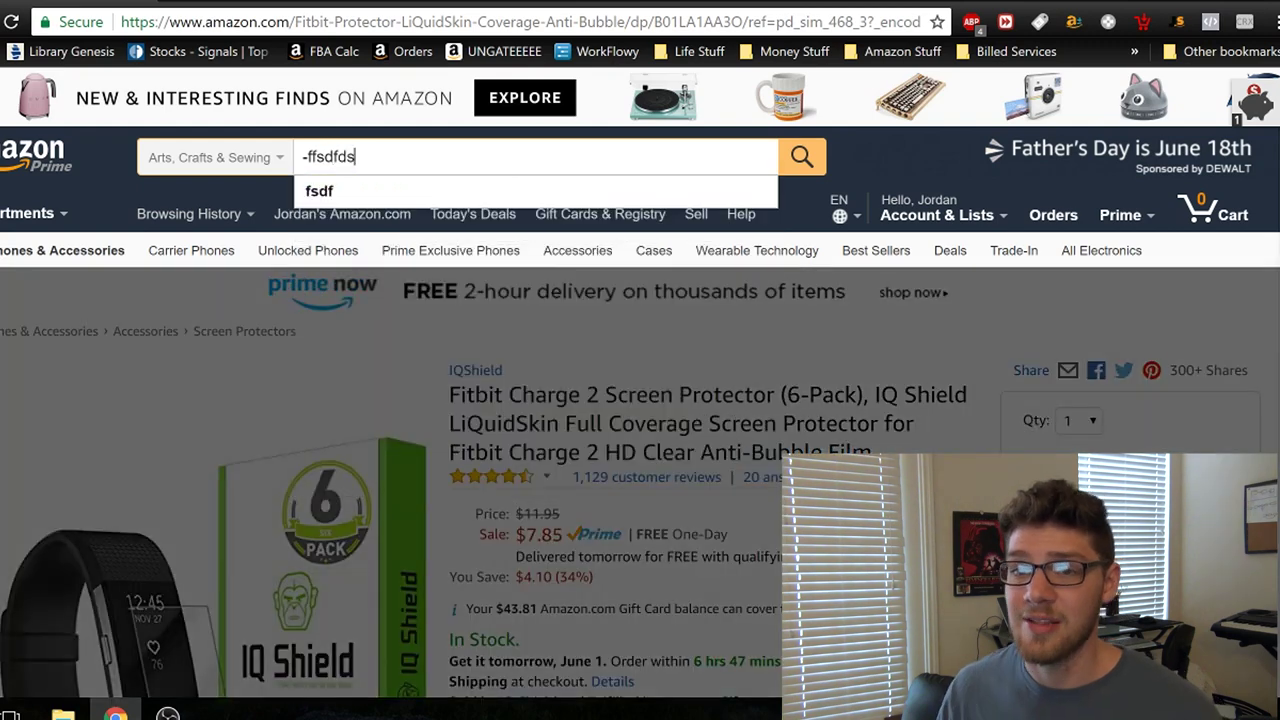
key(Return)
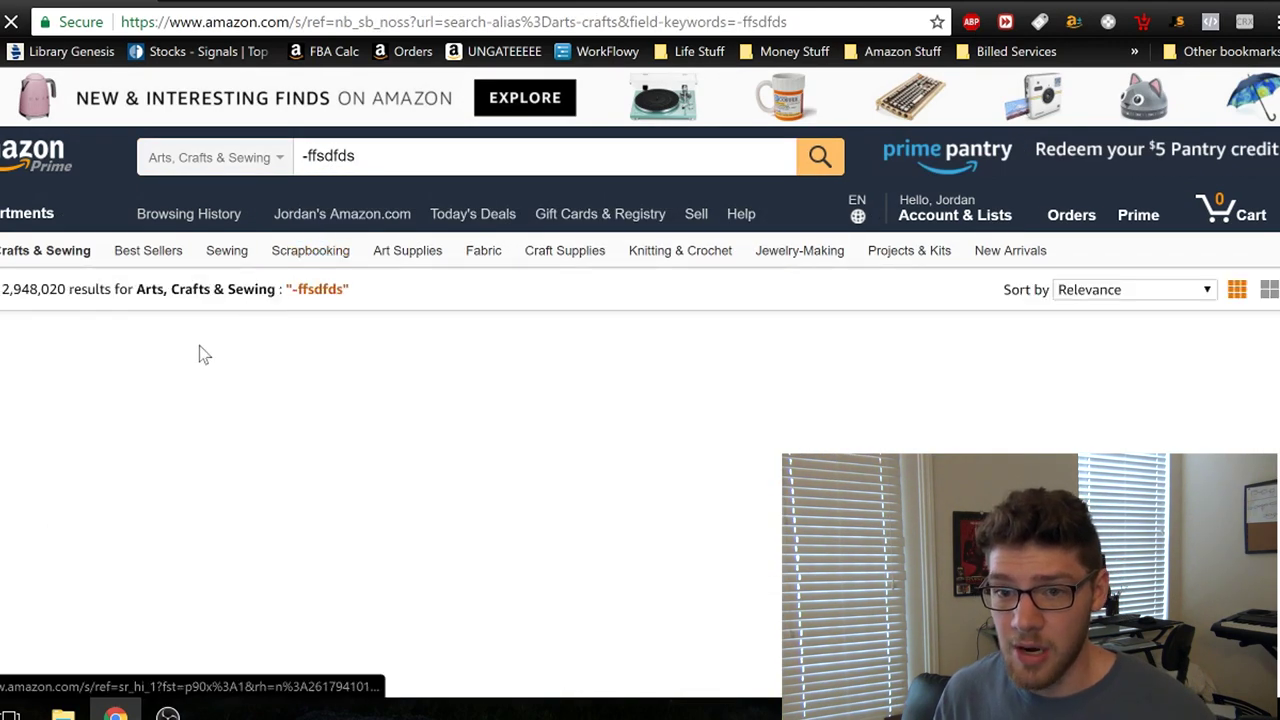
Highlight the total result count for Arts, Crafts & Sewing and look over the listed products
drag(2, 289, 66, 289)
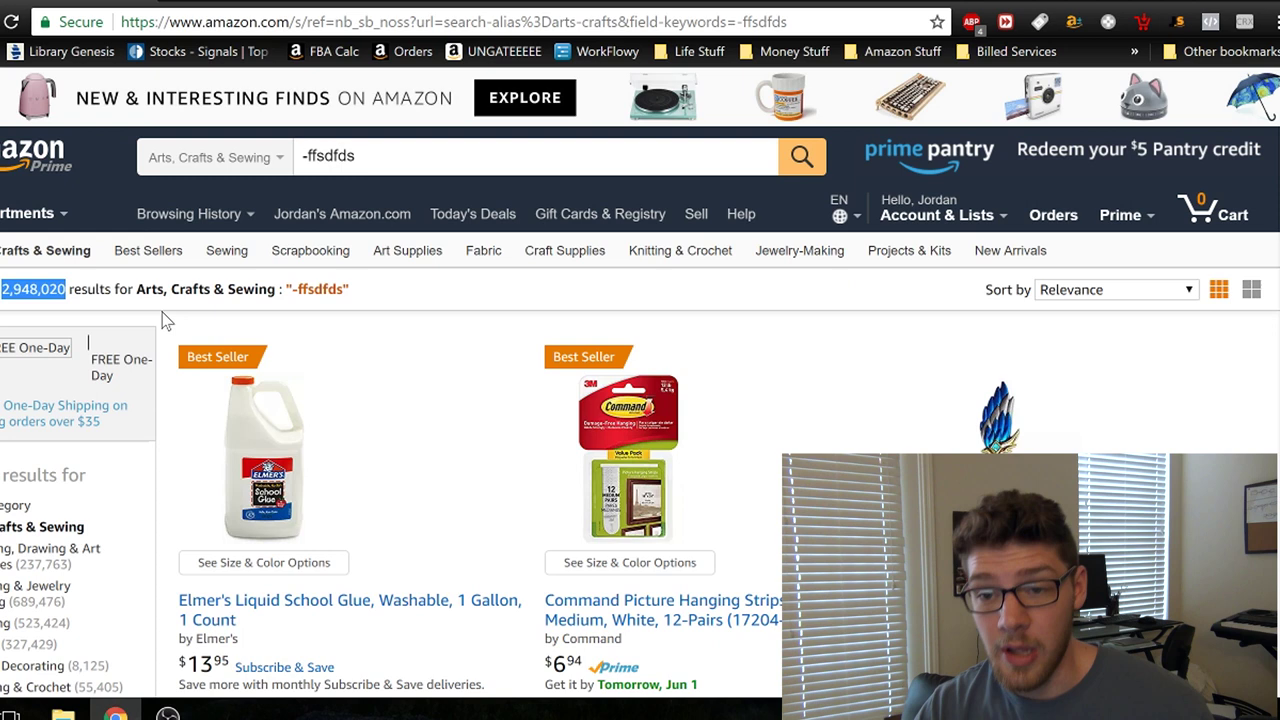
click(406, 292)
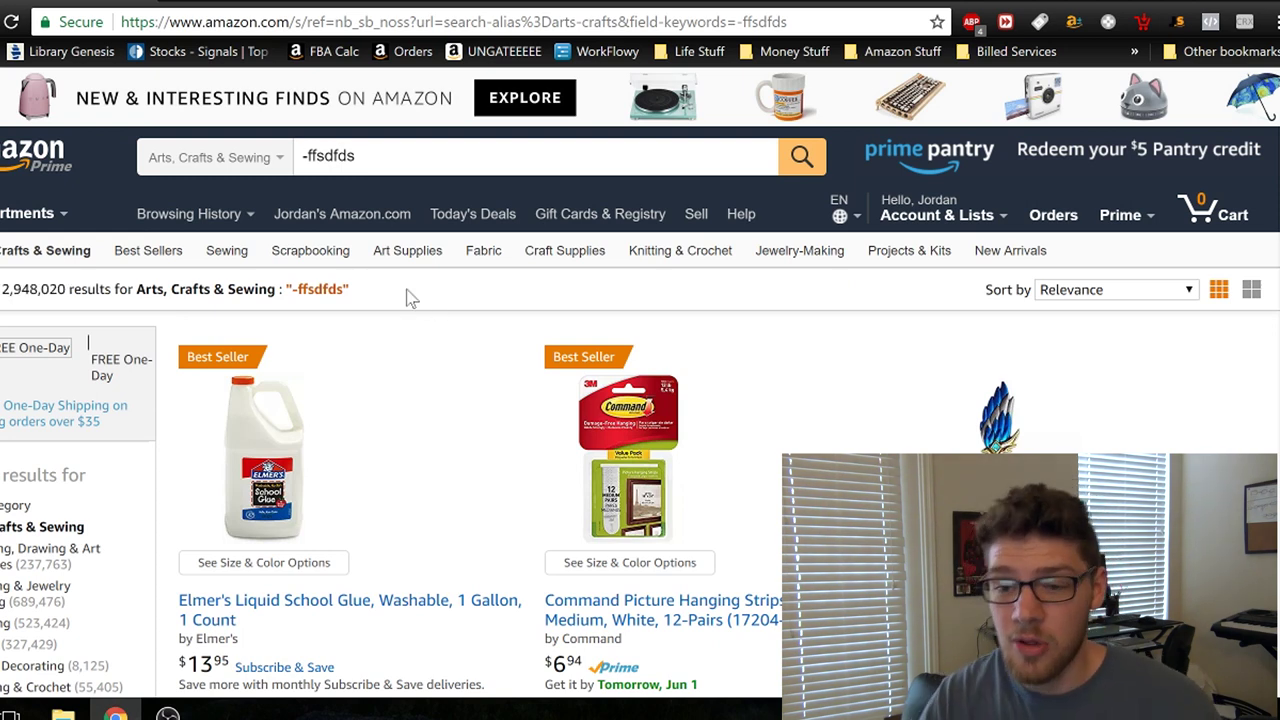
scroll(406, 295, down, 2)
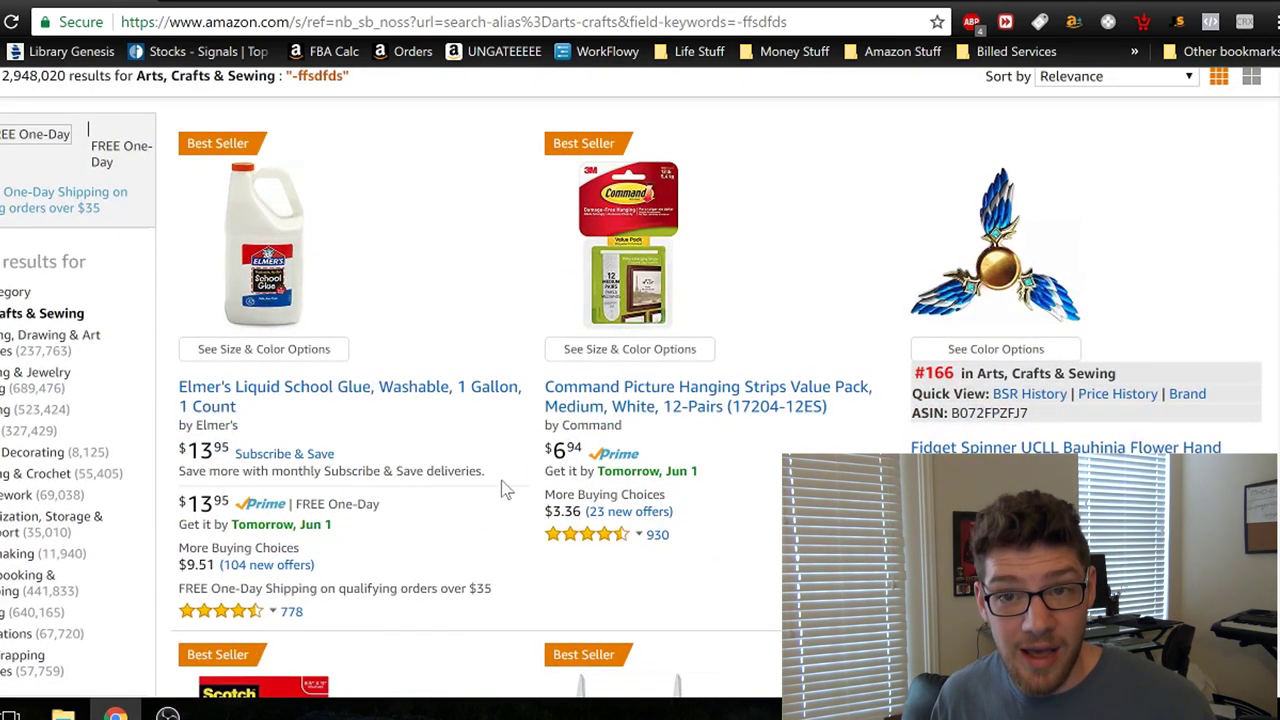
scroll(503, 485, up, 2)
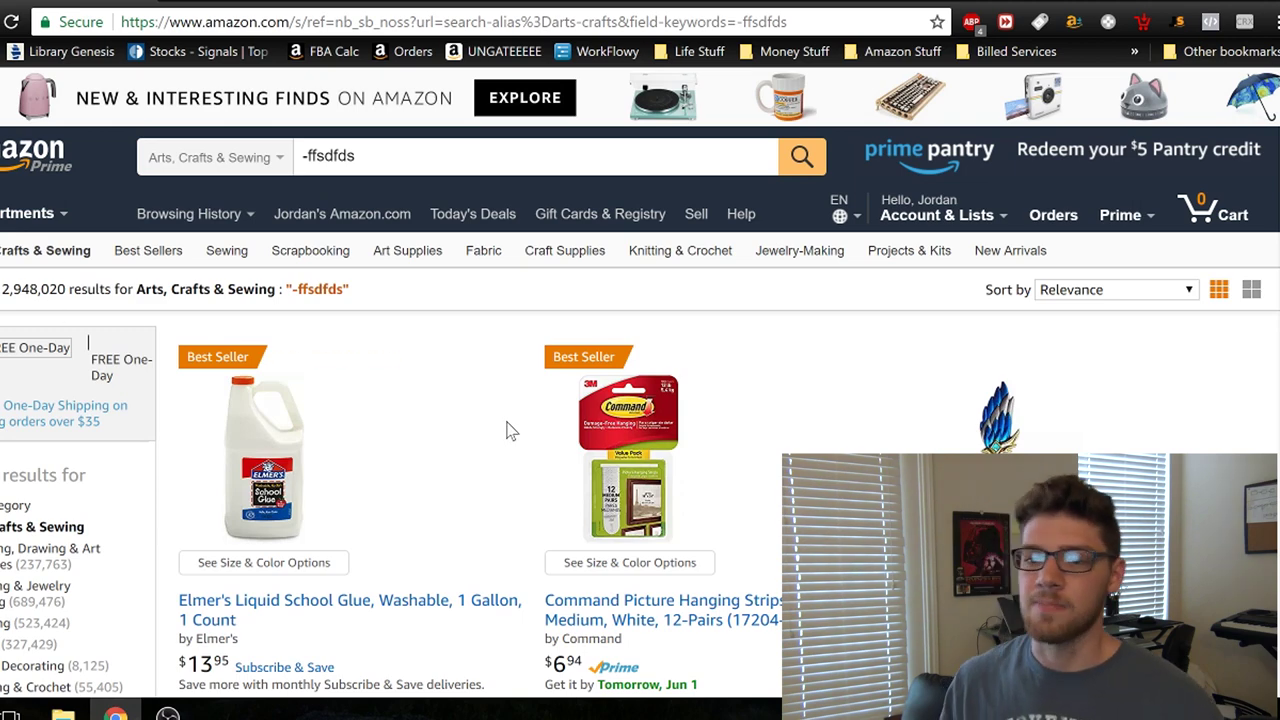
scroll(512, 428, down, 5)
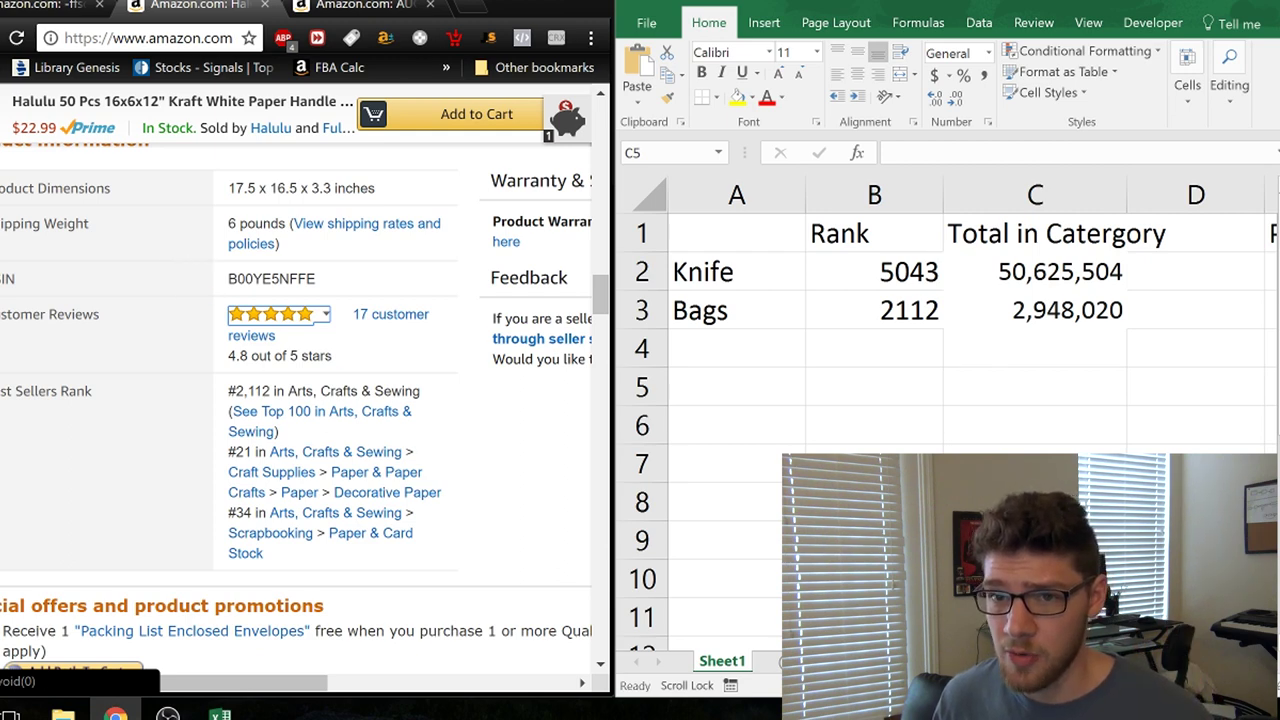
Compare the Best Sellers Rank and category of the Halulu paper bags listing with those of the AUGYMER chef knife listing
drag(392, 391, 314, 391)
key(ctrl+Tab)
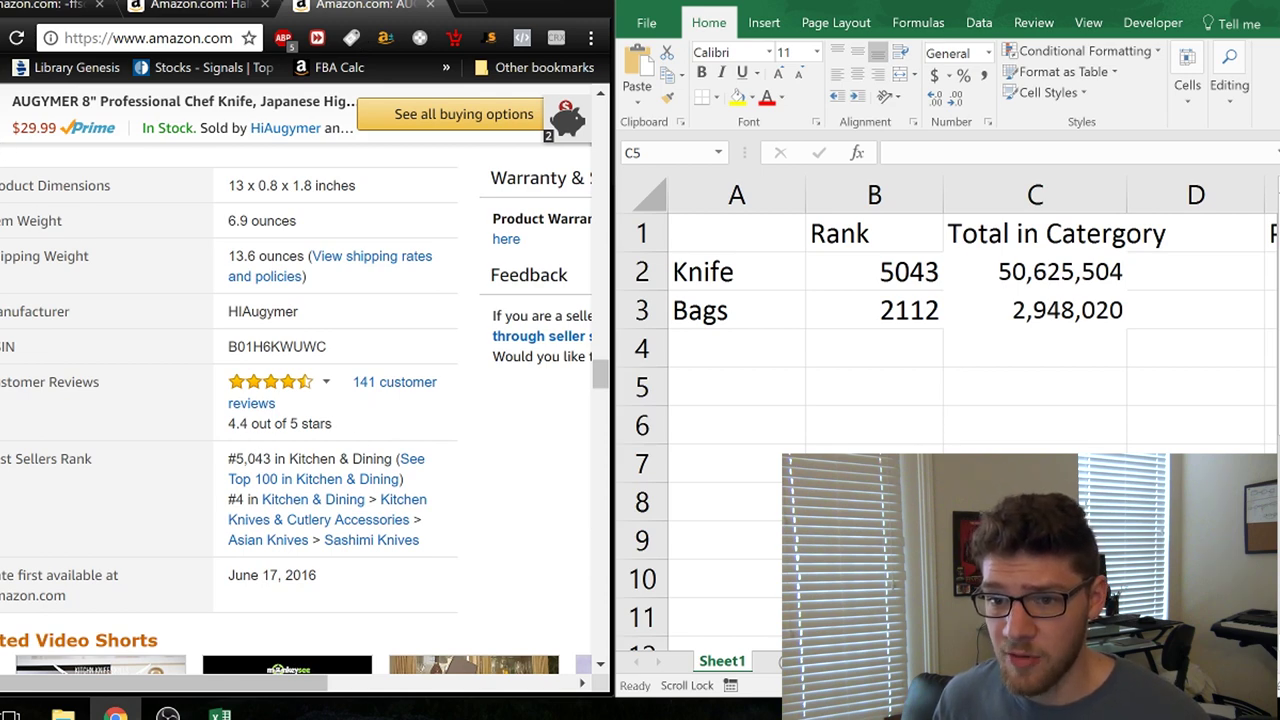
drag(244, 459, 271, 459)
key(ctrl+shift+Tab)
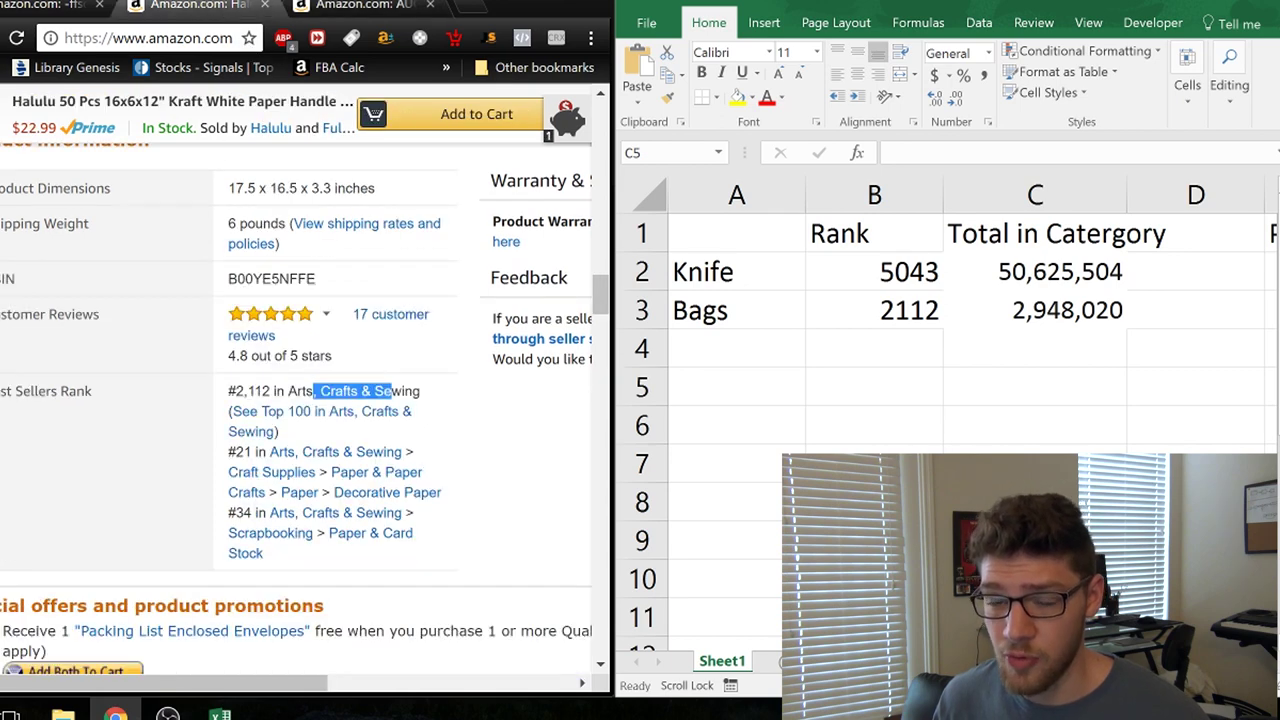
drag(244, 391, 271, 391)
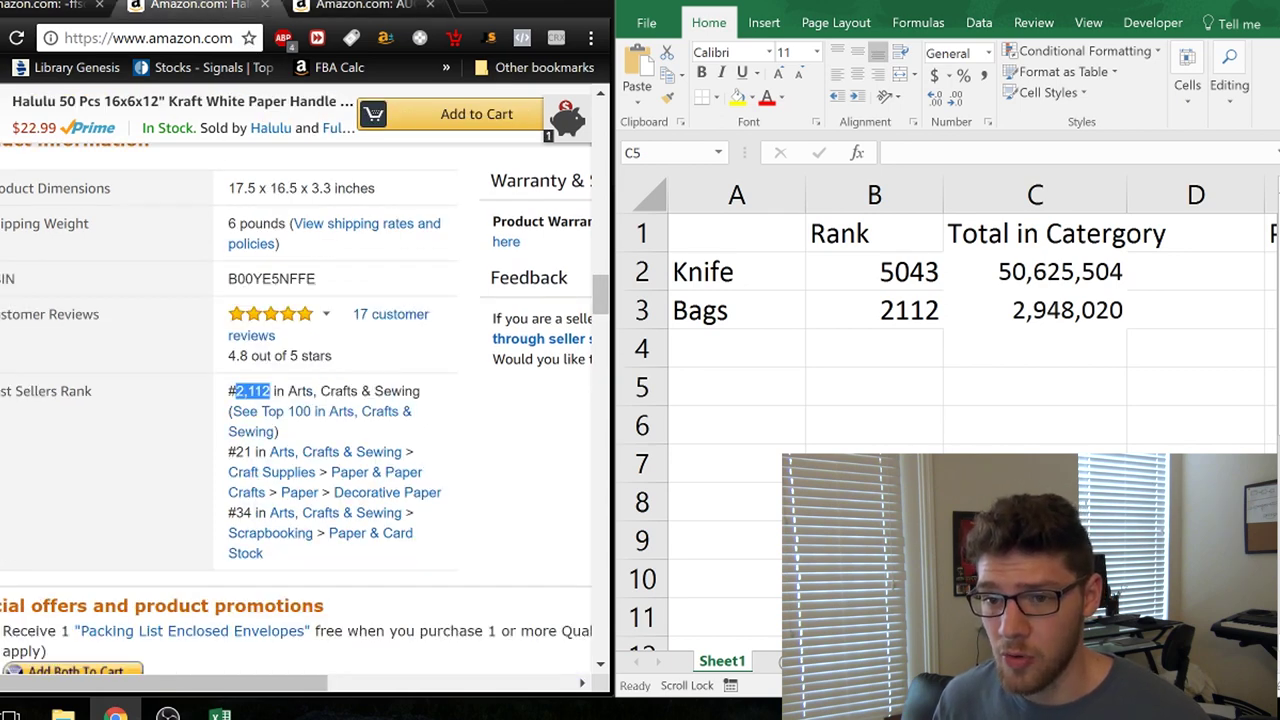
click(271, 391)
drag(235, 391, 276, 391)
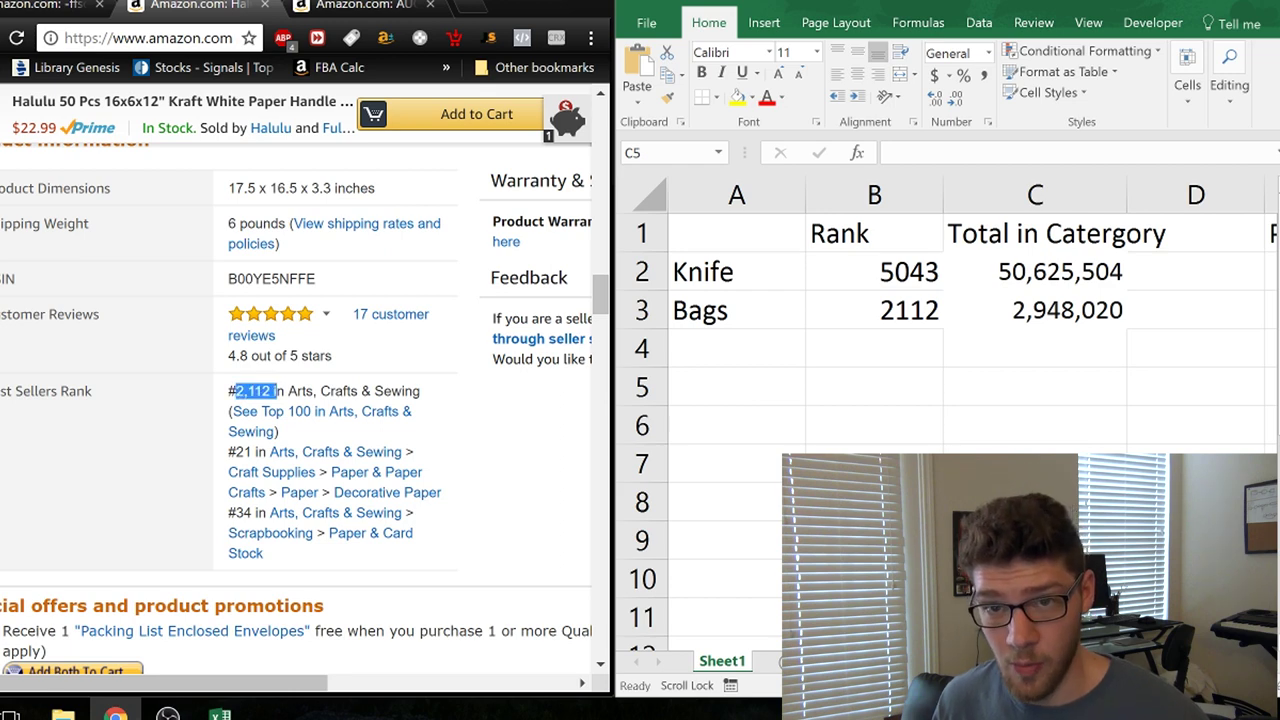
click(276, 391)
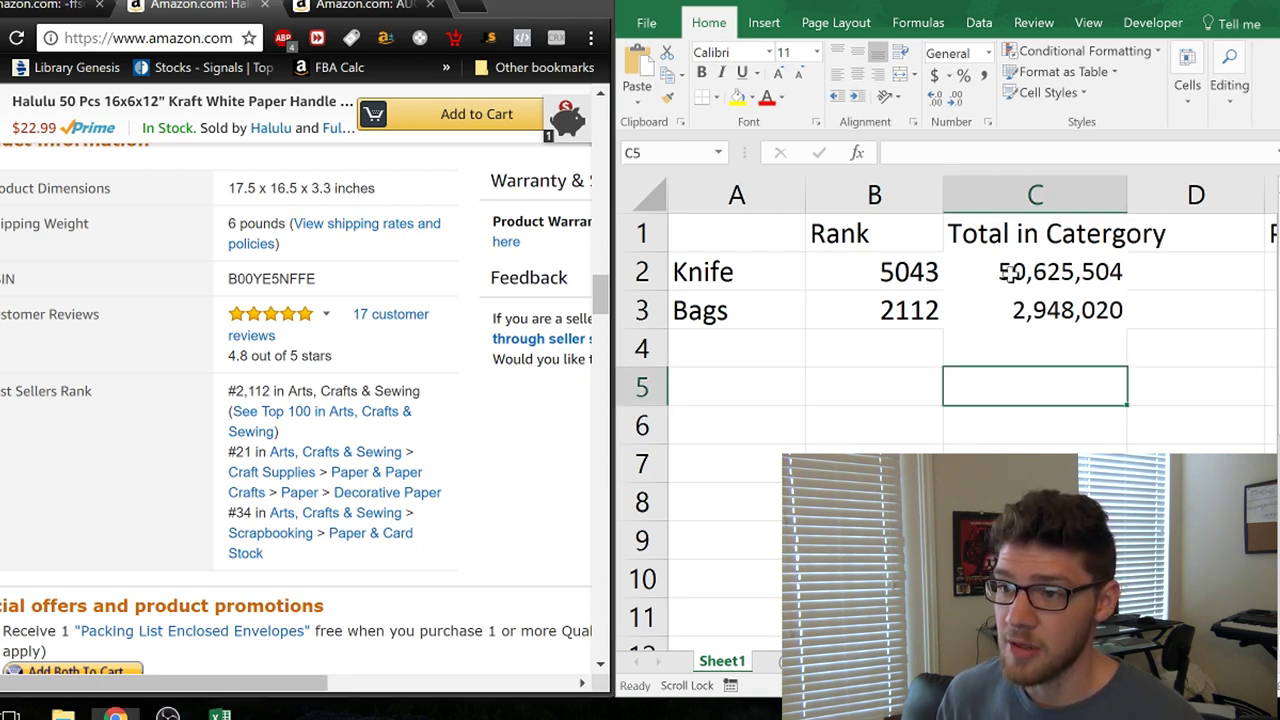
In the Excel sheet, check the category totals in C2 and C3 and the percentage formulas in E2 and E3
click(990, 270)
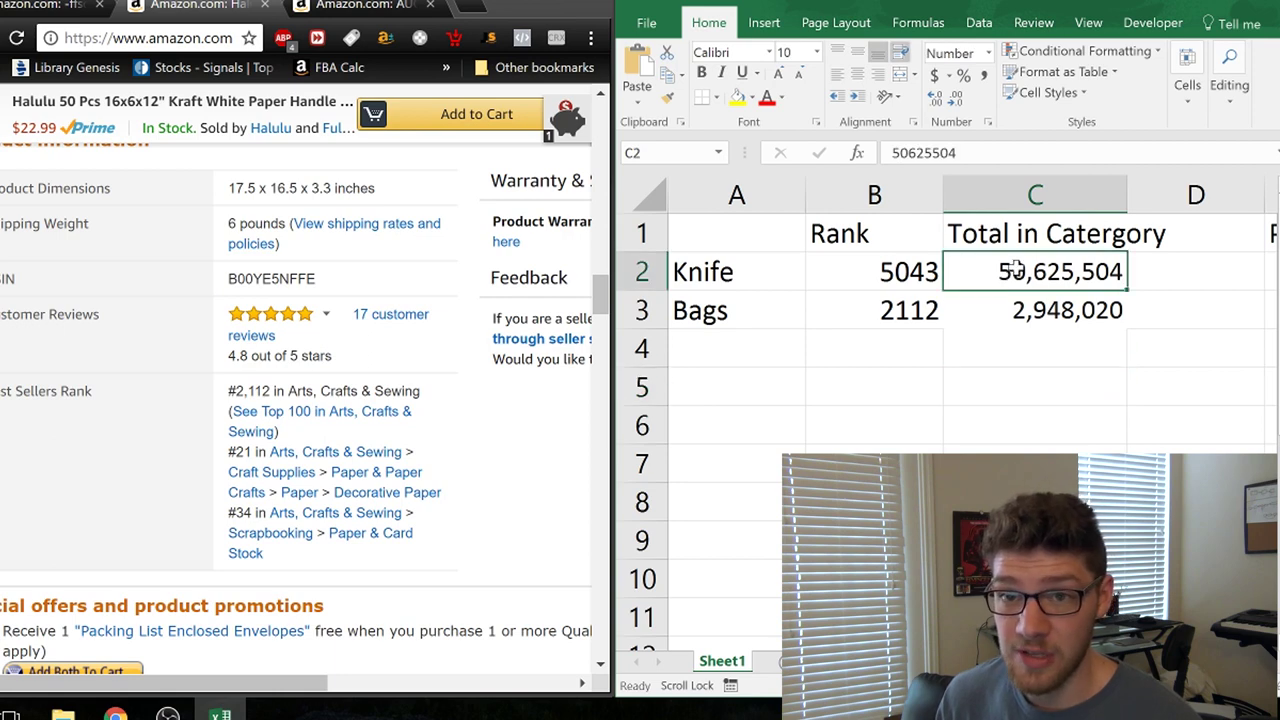
click(1012, 314)
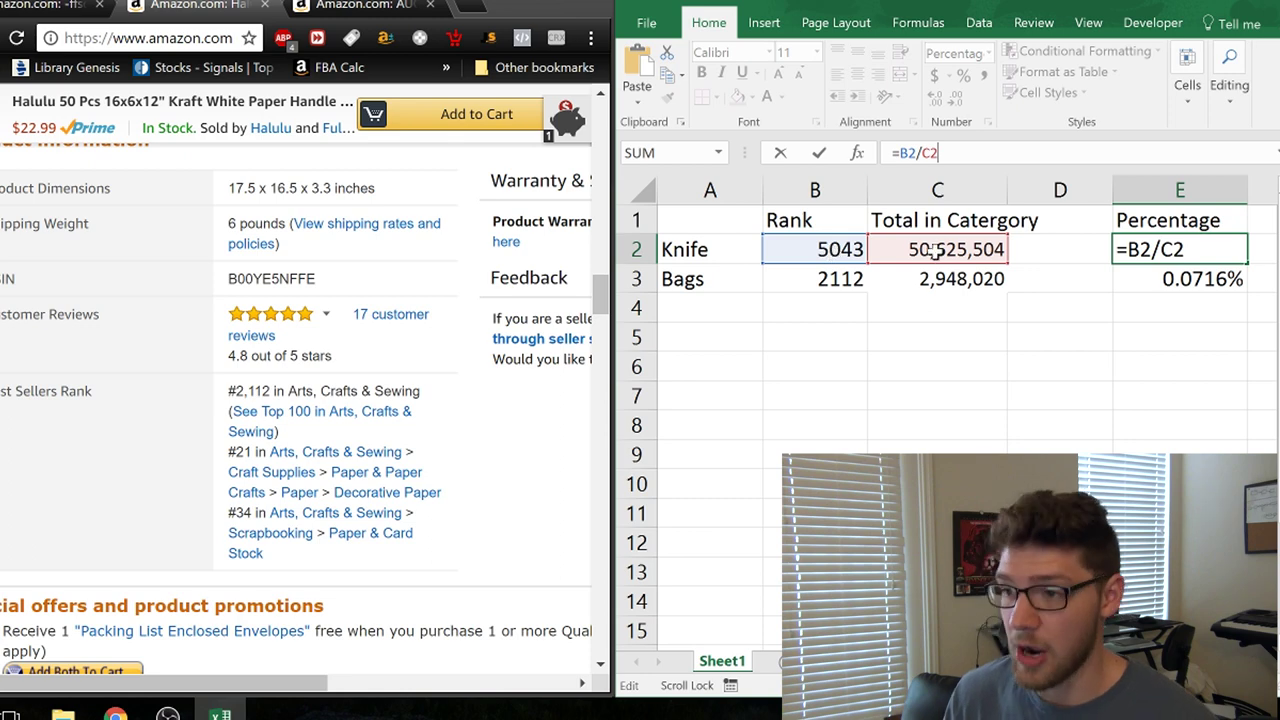
key(Return)
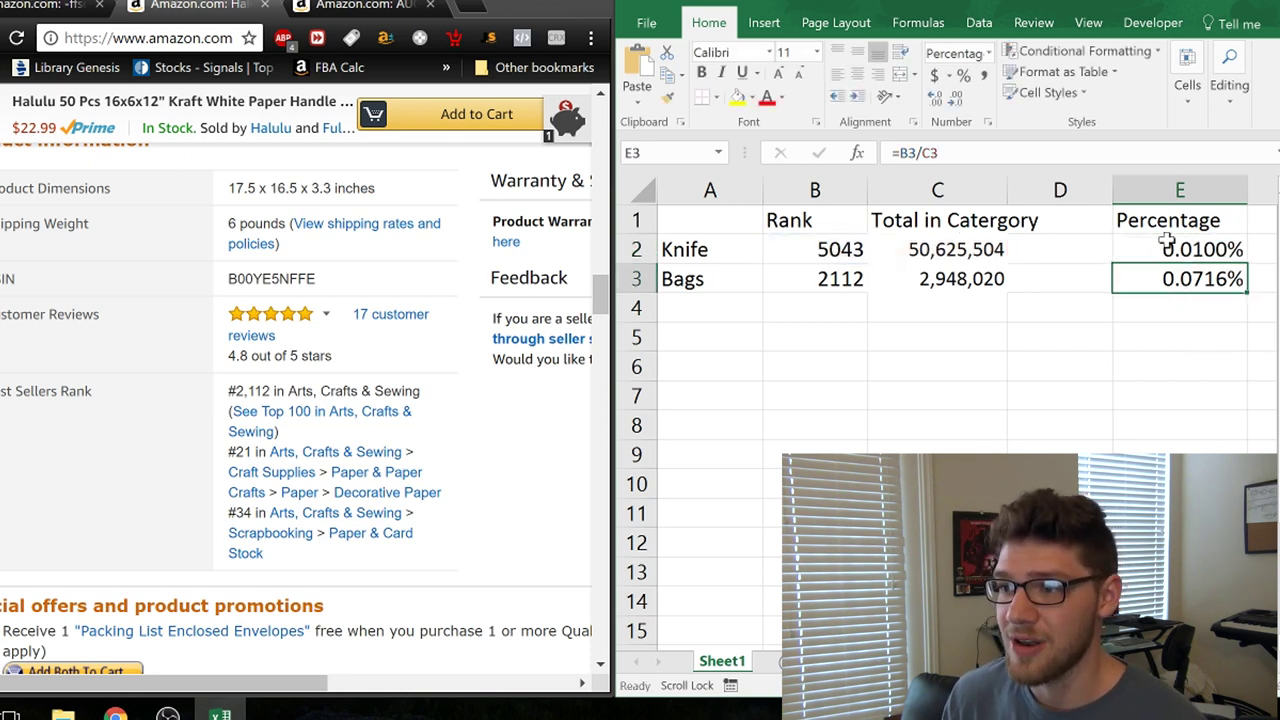
click(1167, 243)
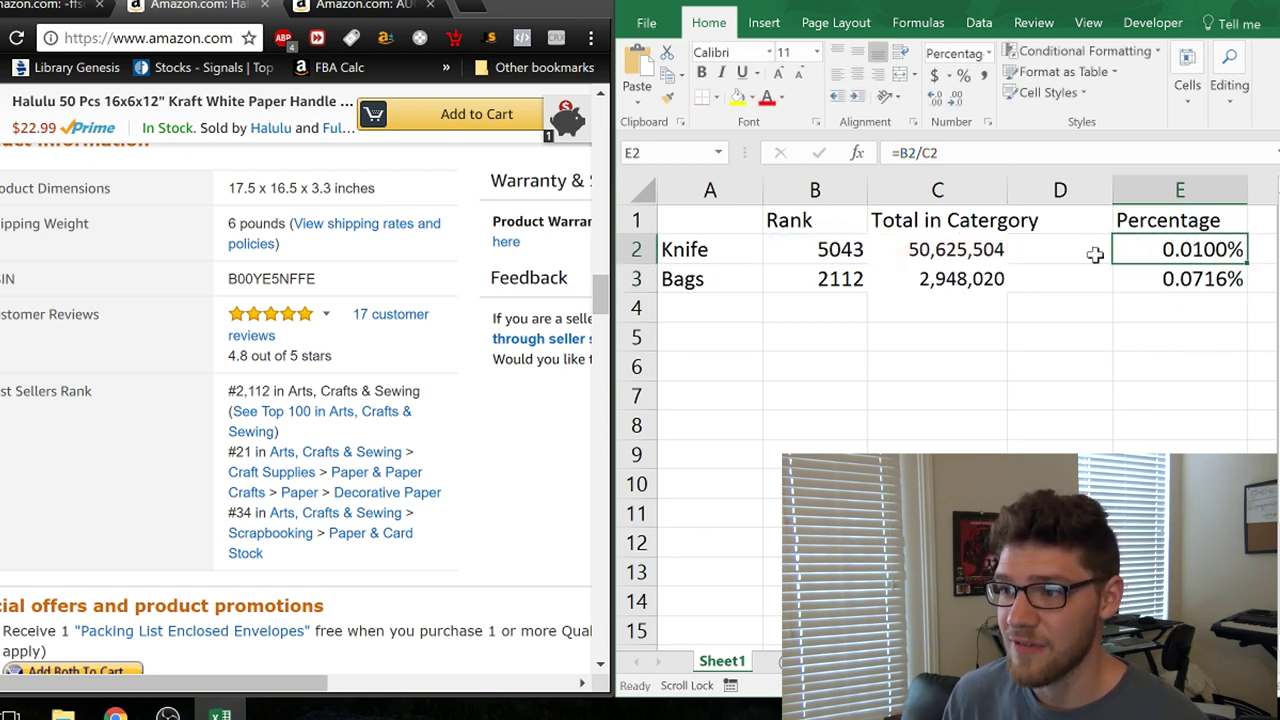
click(1150, 278)
click(1160, 248)
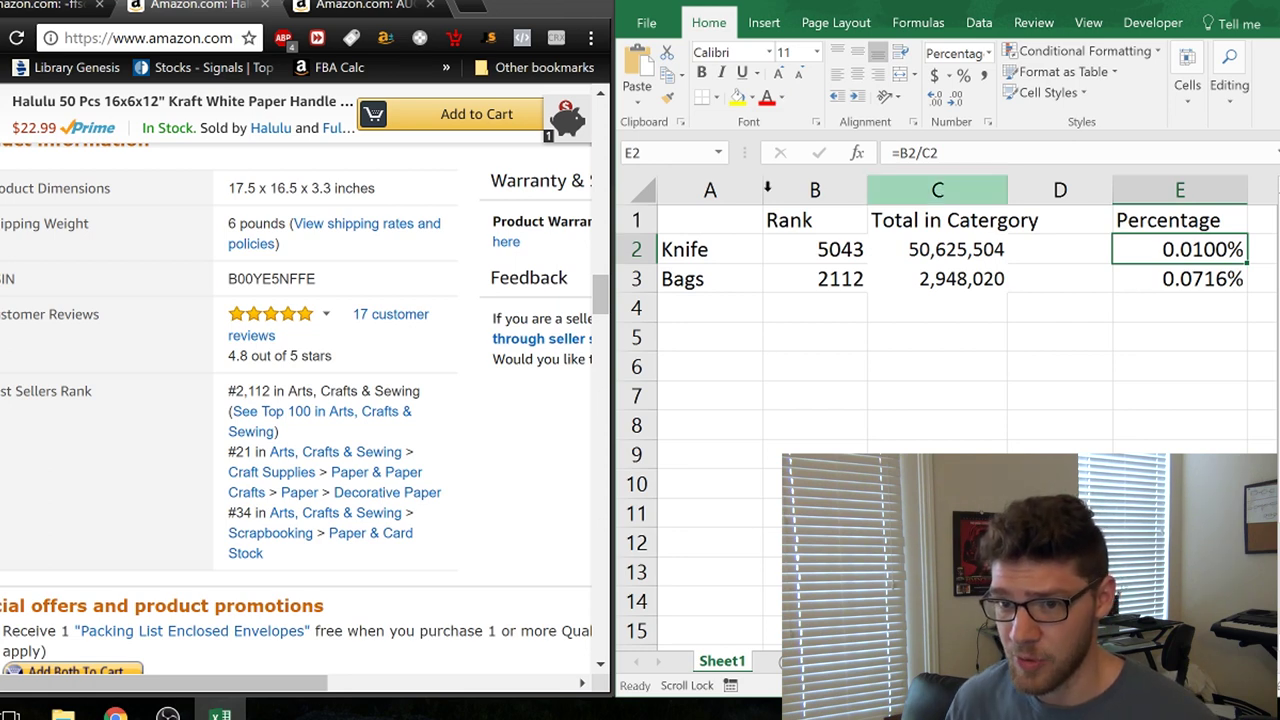
Compare the knife and bags ranks in B2 and B3 with their percentages in E2:E3
click(810, 249)
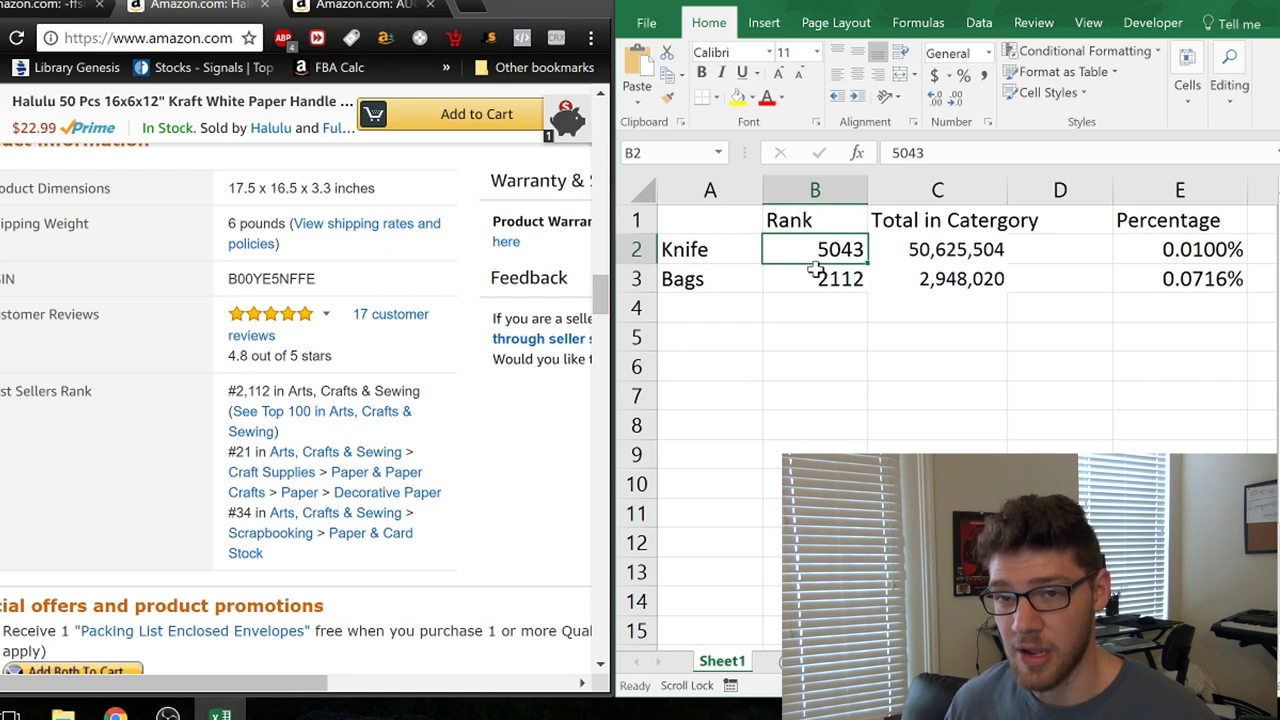
click(812, 284)
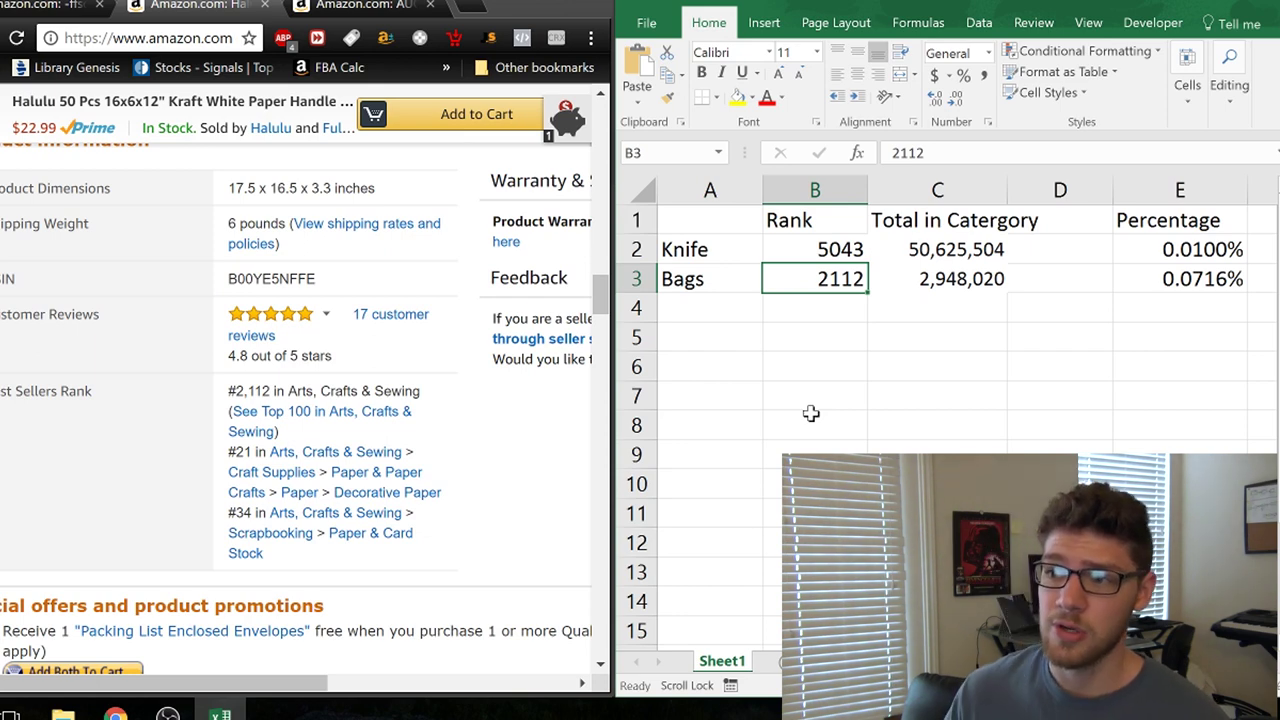
drag(1198, 258, 1157, 287)
click(1155, 258)
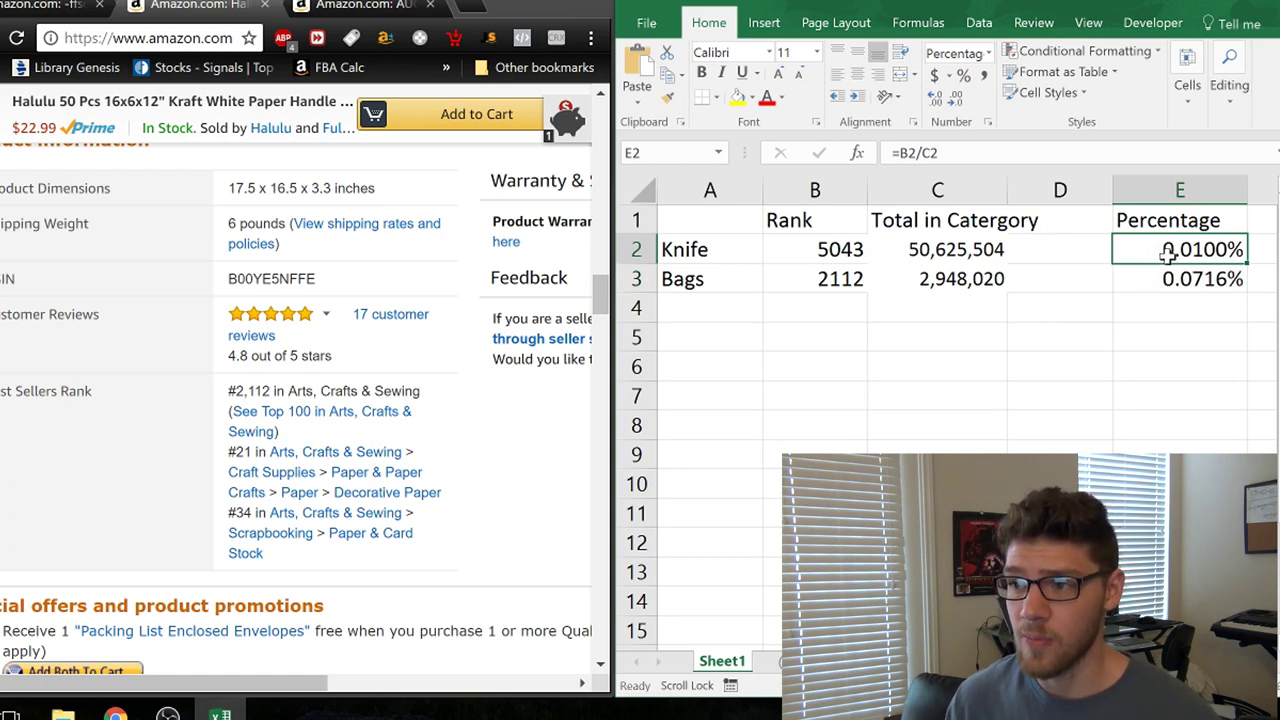
drag(1155, 252, 1142, 280)
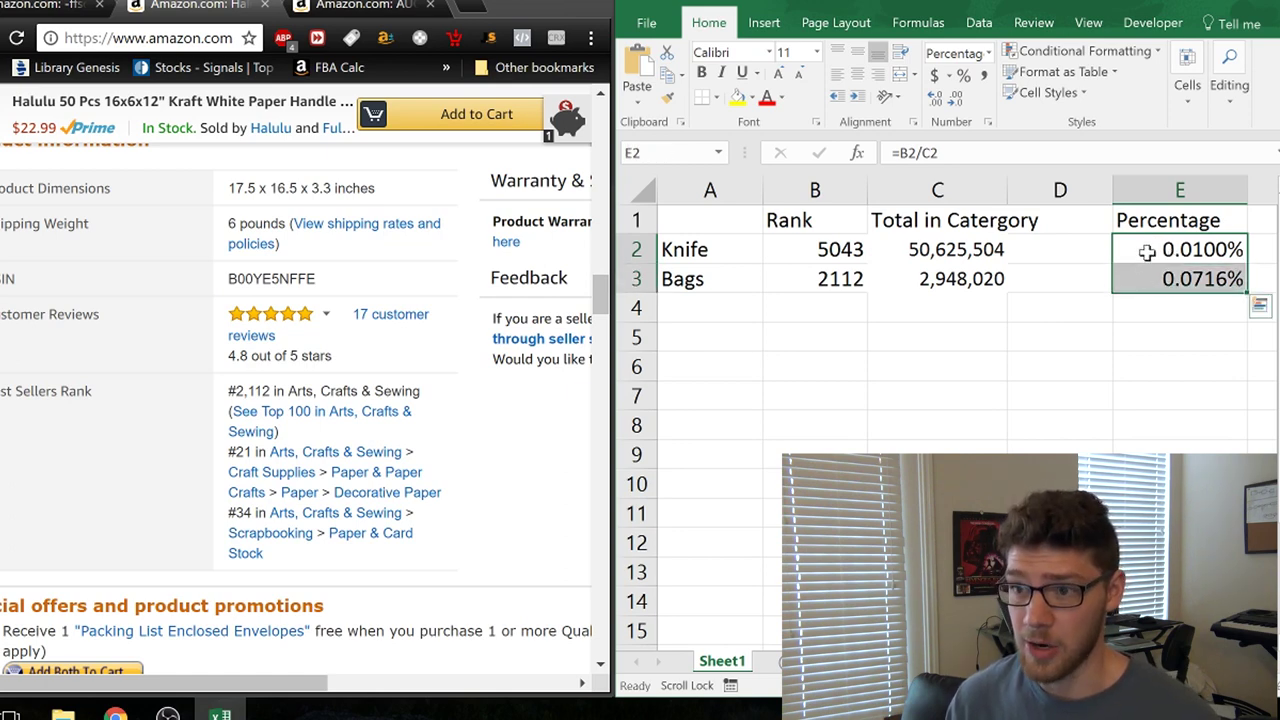
Recheck the knife and bags percentages in E2:E3 against the bags rank in B3
click(1148, 254)
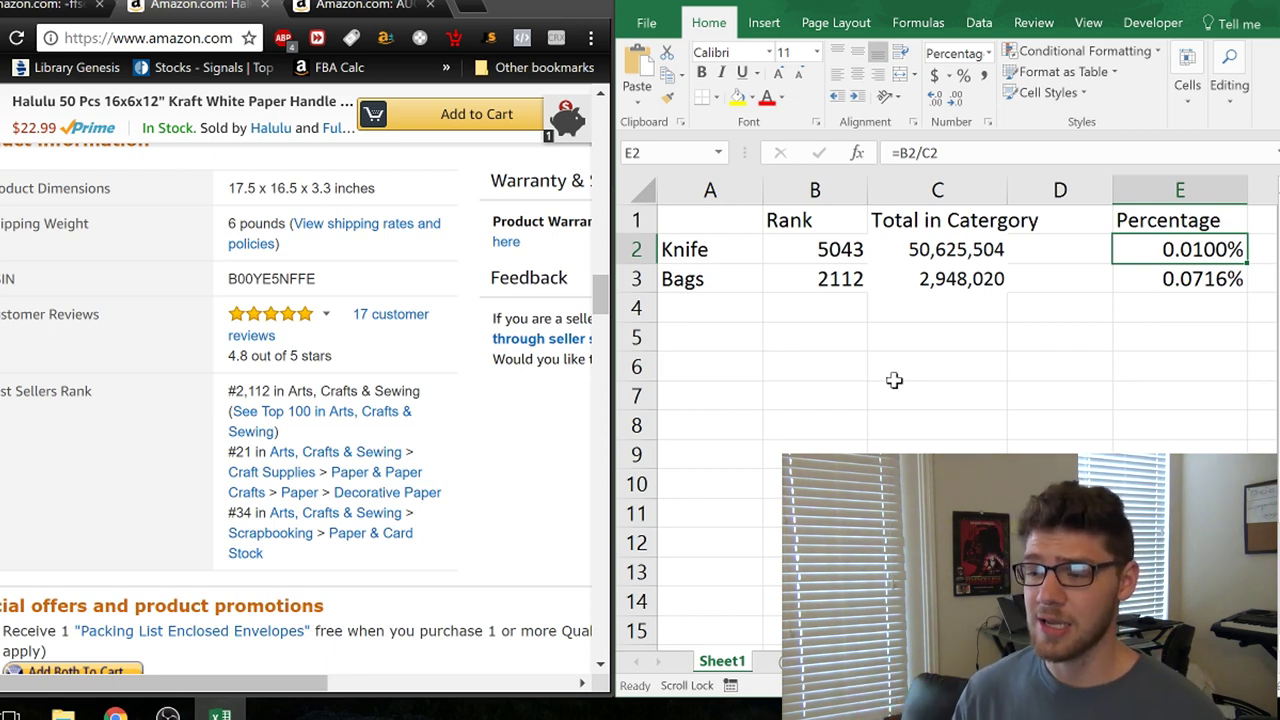
drag(1142, 252, 1158, 277)
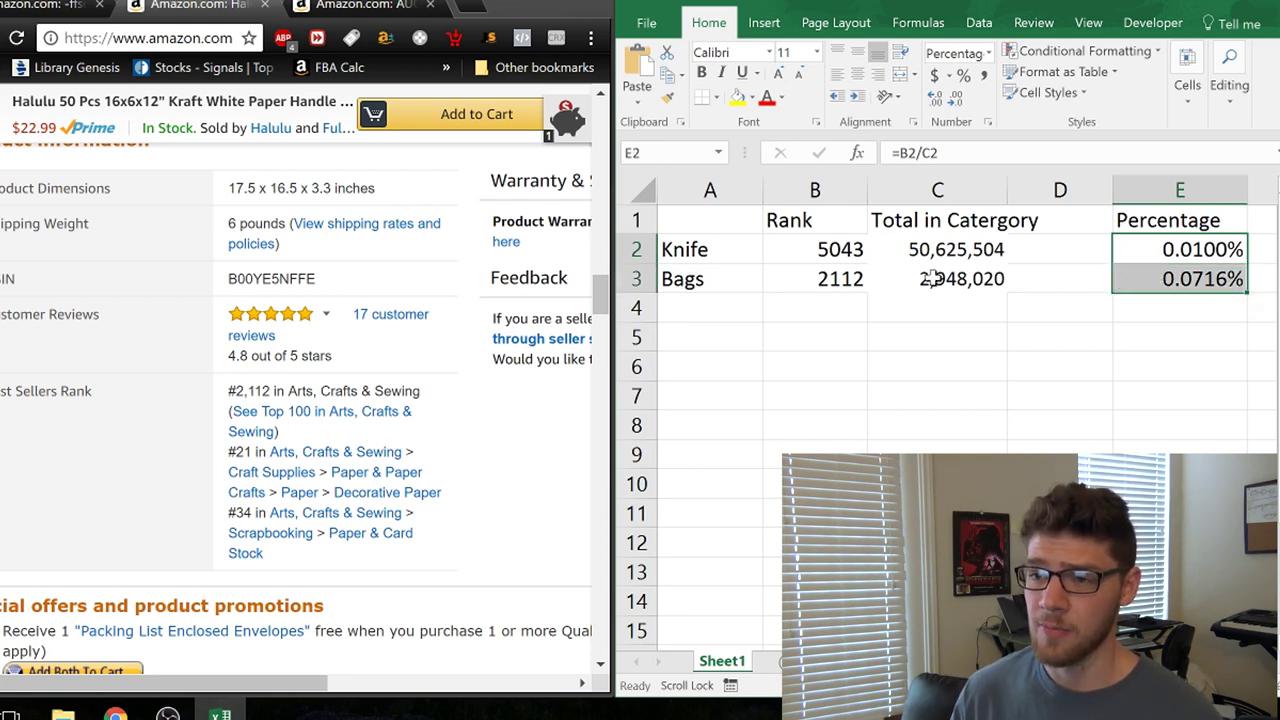
click(826, 277)
Try a knife rank of 300000 in B2 as a test value for its percentage
click(818, 258)
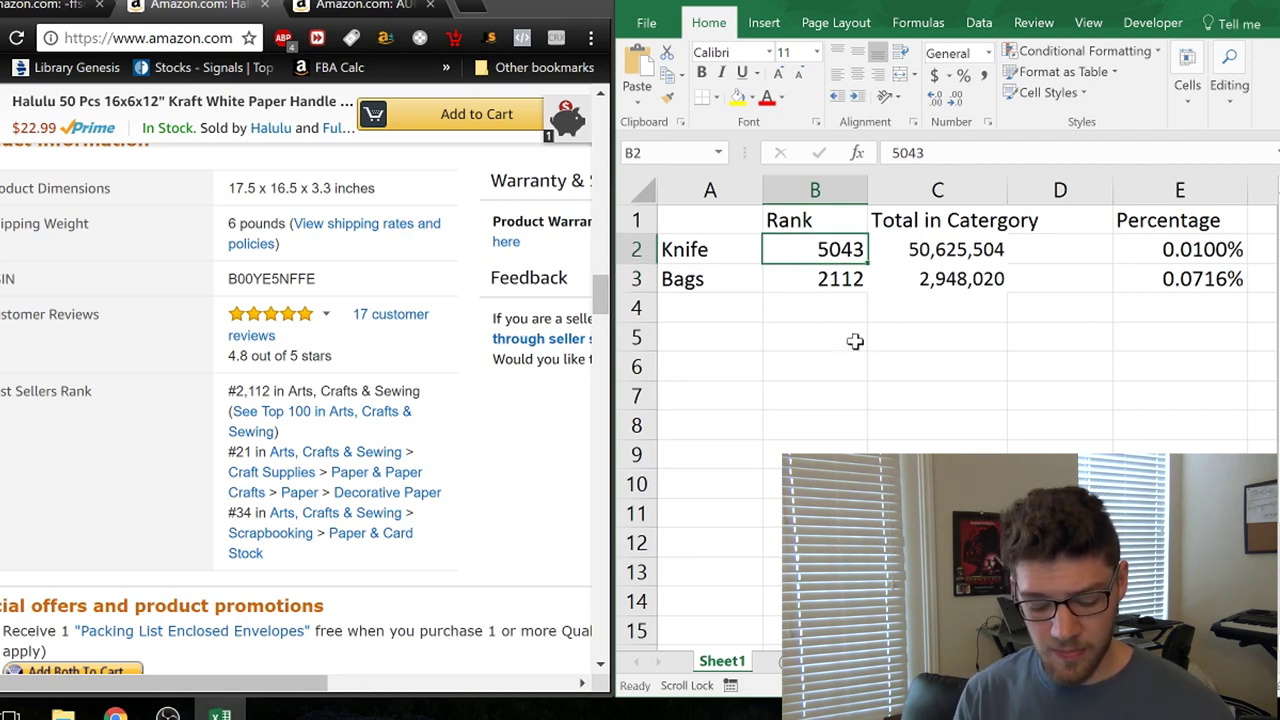
text(300000)
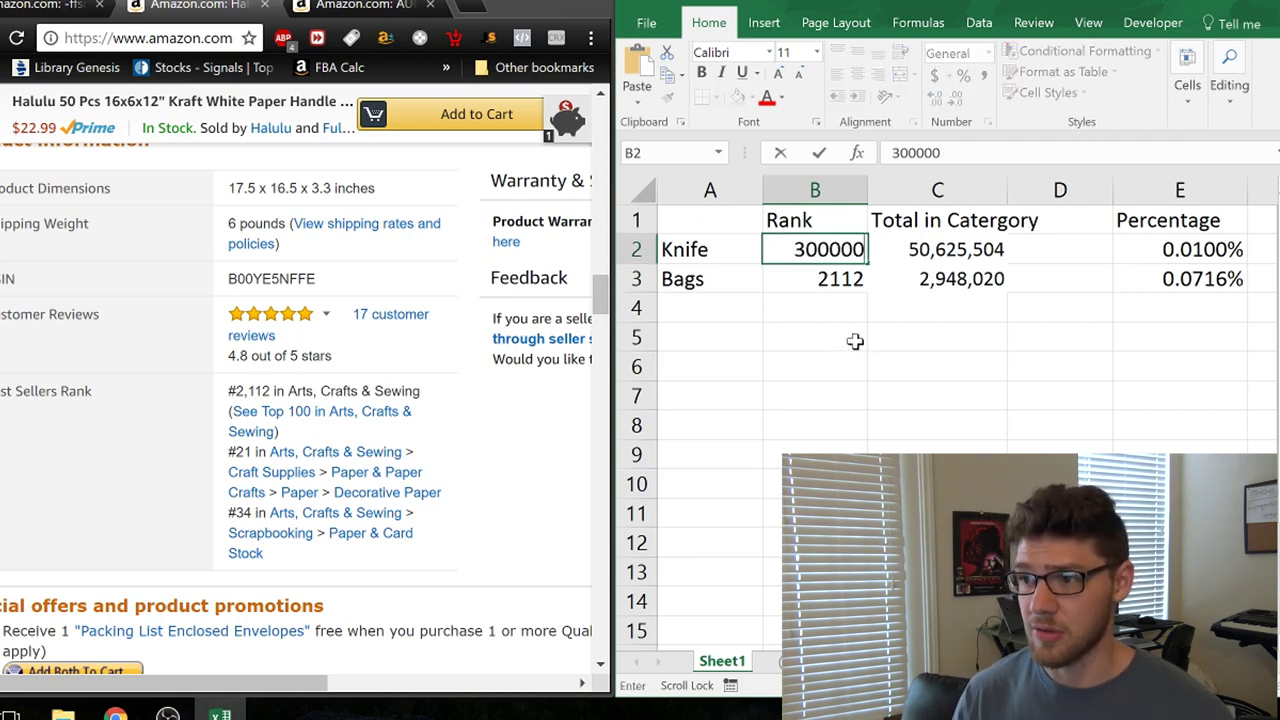
key(Return)
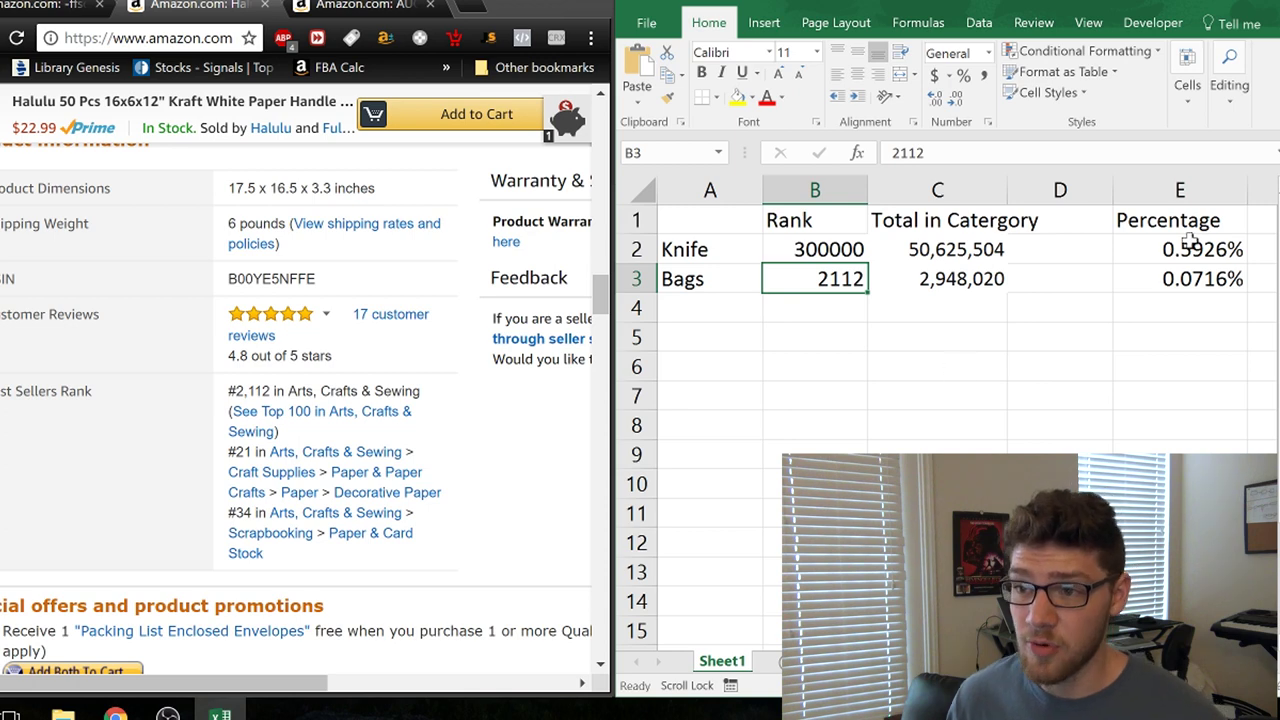
Set the knife's rank in B2 to 1000000
click(823, 252)
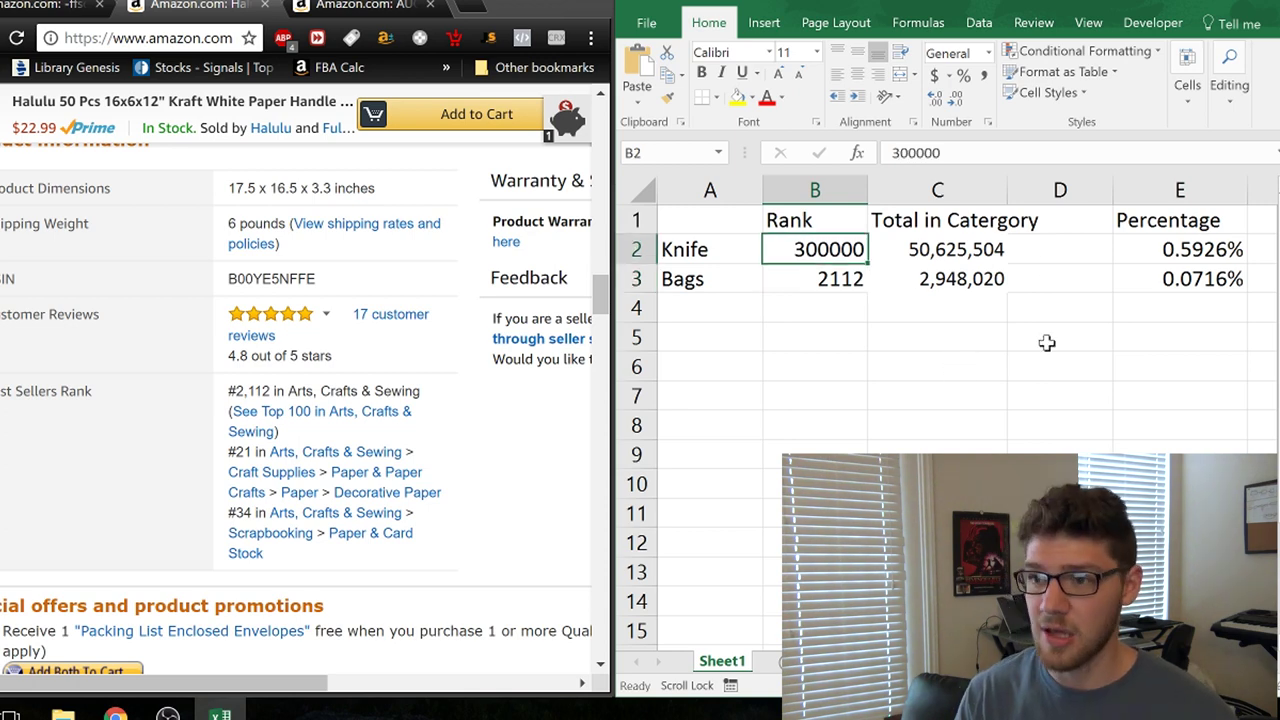
text(10000000)
click(819, 152)
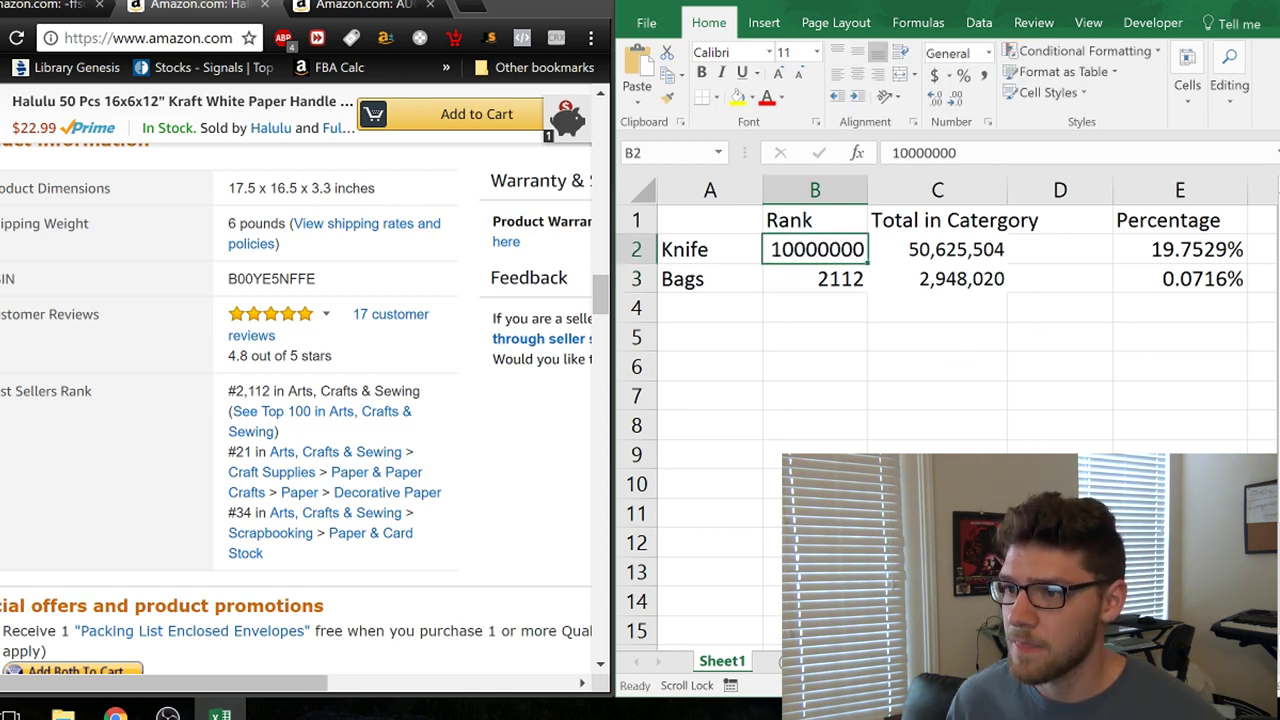
click(956, 152)
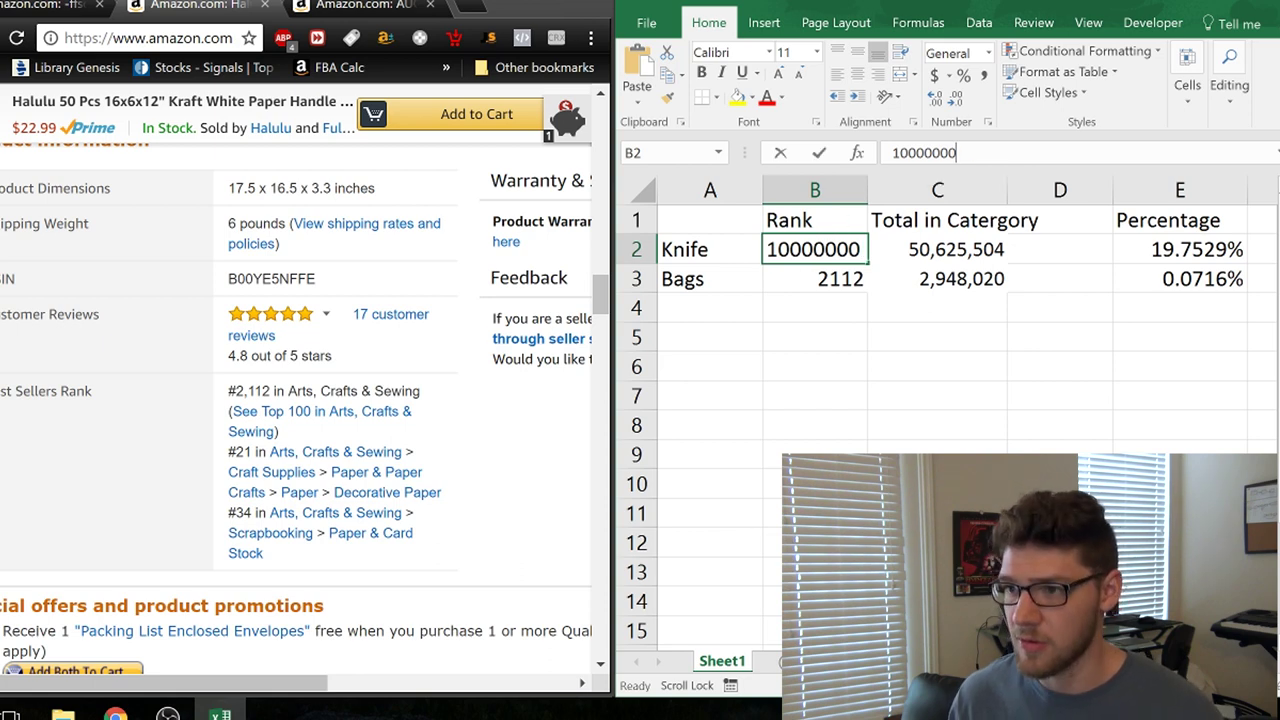
key(BackSpace)
key(Return)
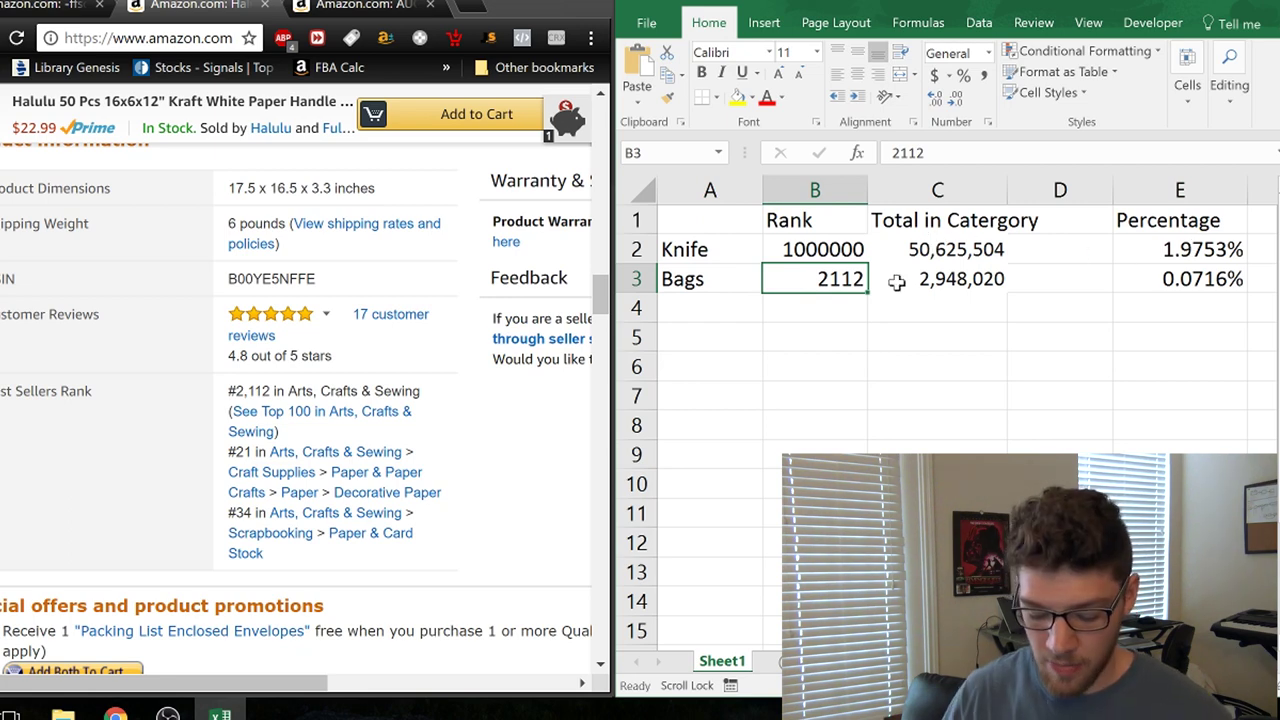
Try a bags rank of 1000000 in B3 and check its percentage in E3
text(1000000)
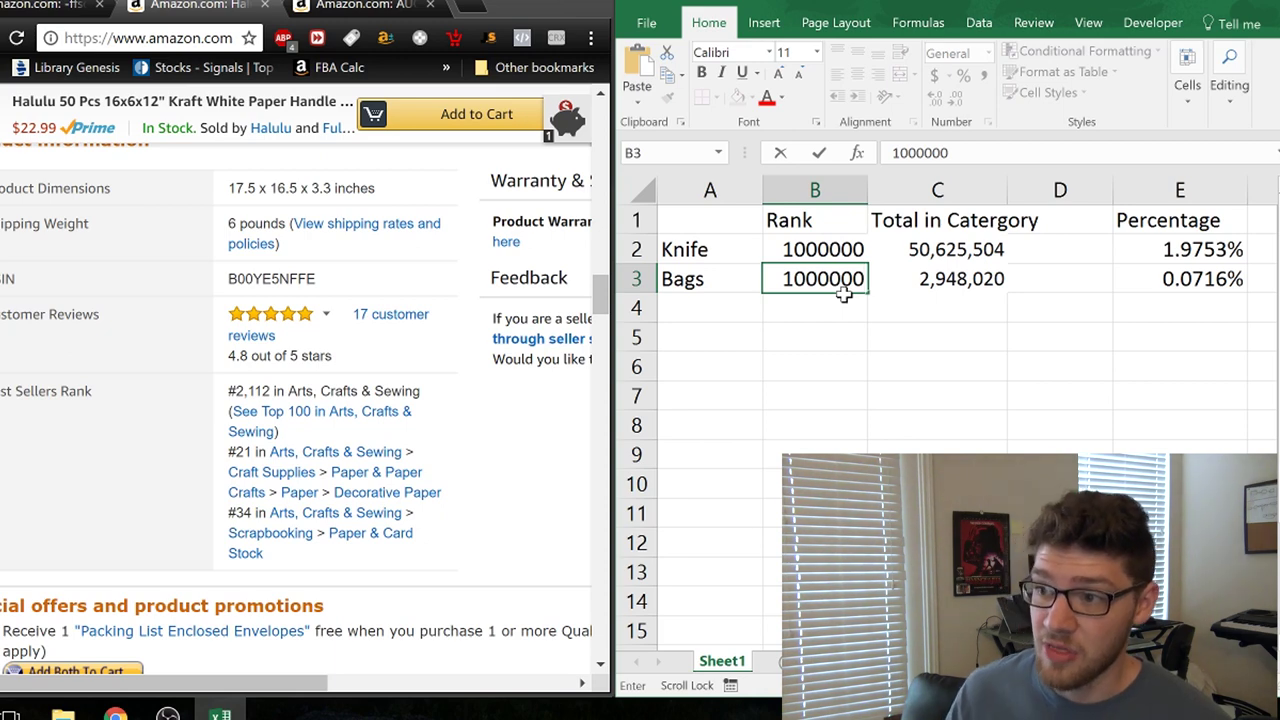
key(Return)
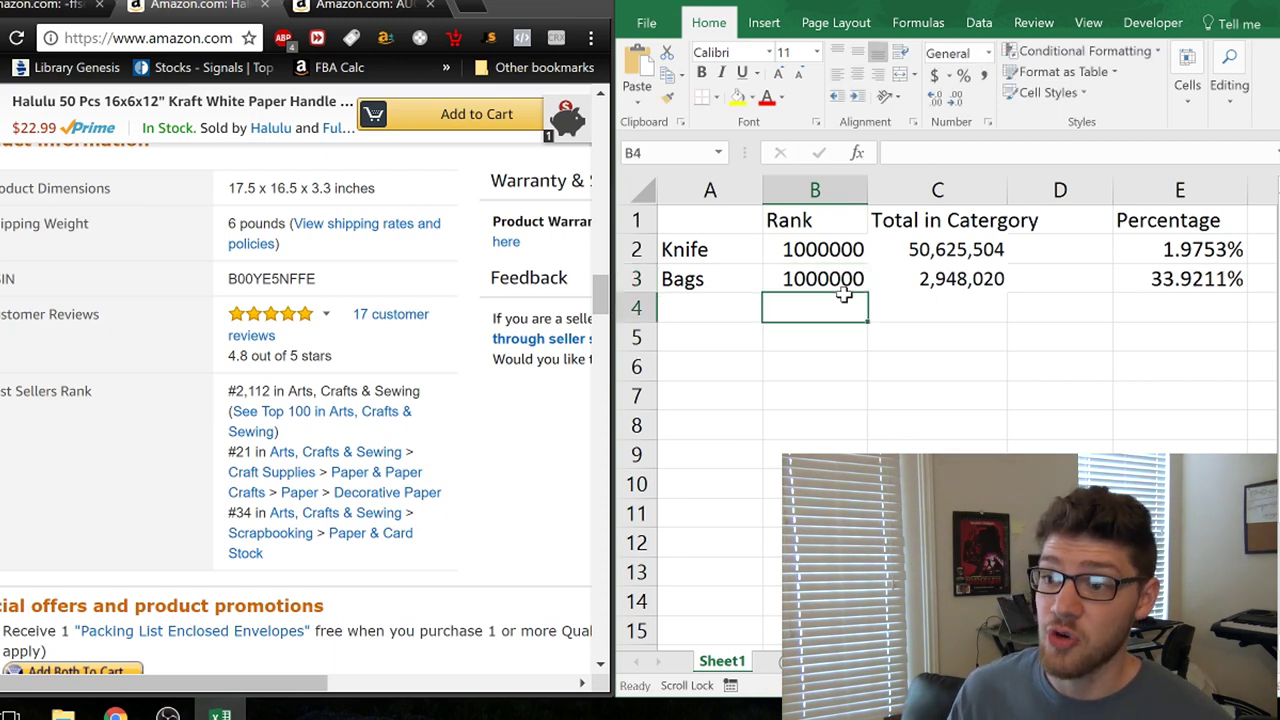
click(1183, 284)
Set the bags' rank in B3 to 100000 and compare the two percentages in E2:E3
click(836, 284)
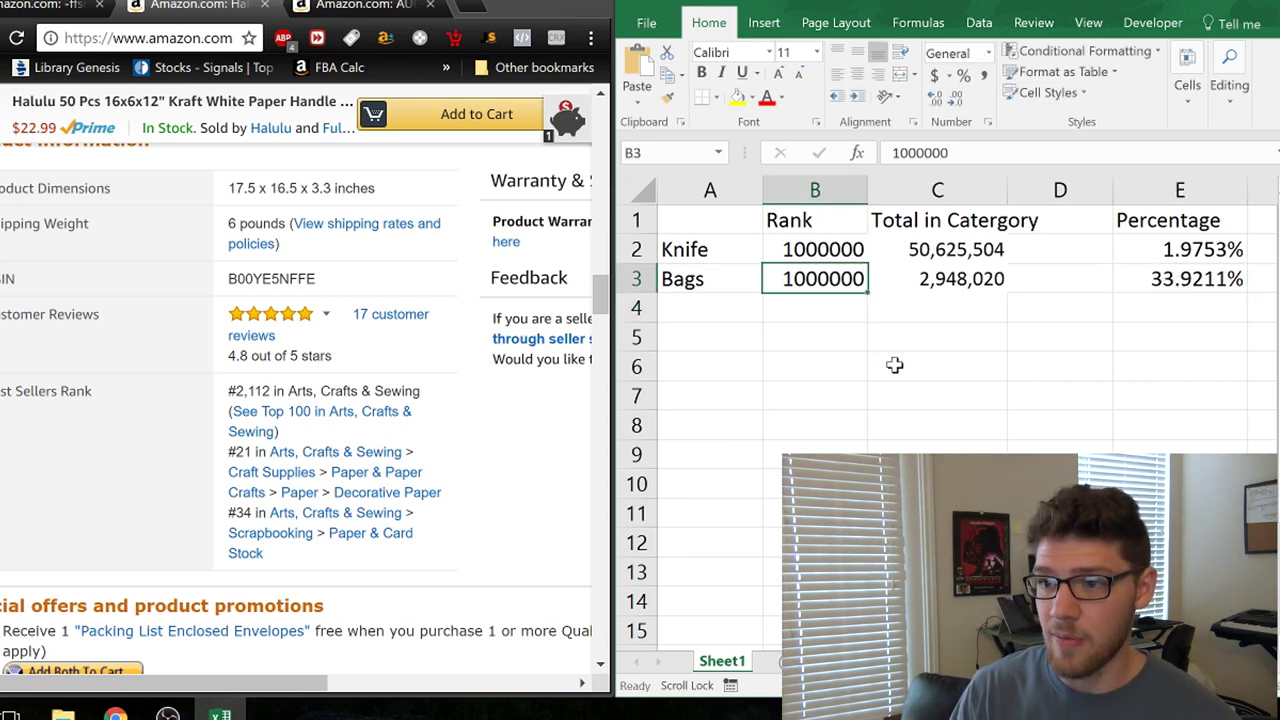
text(10000)
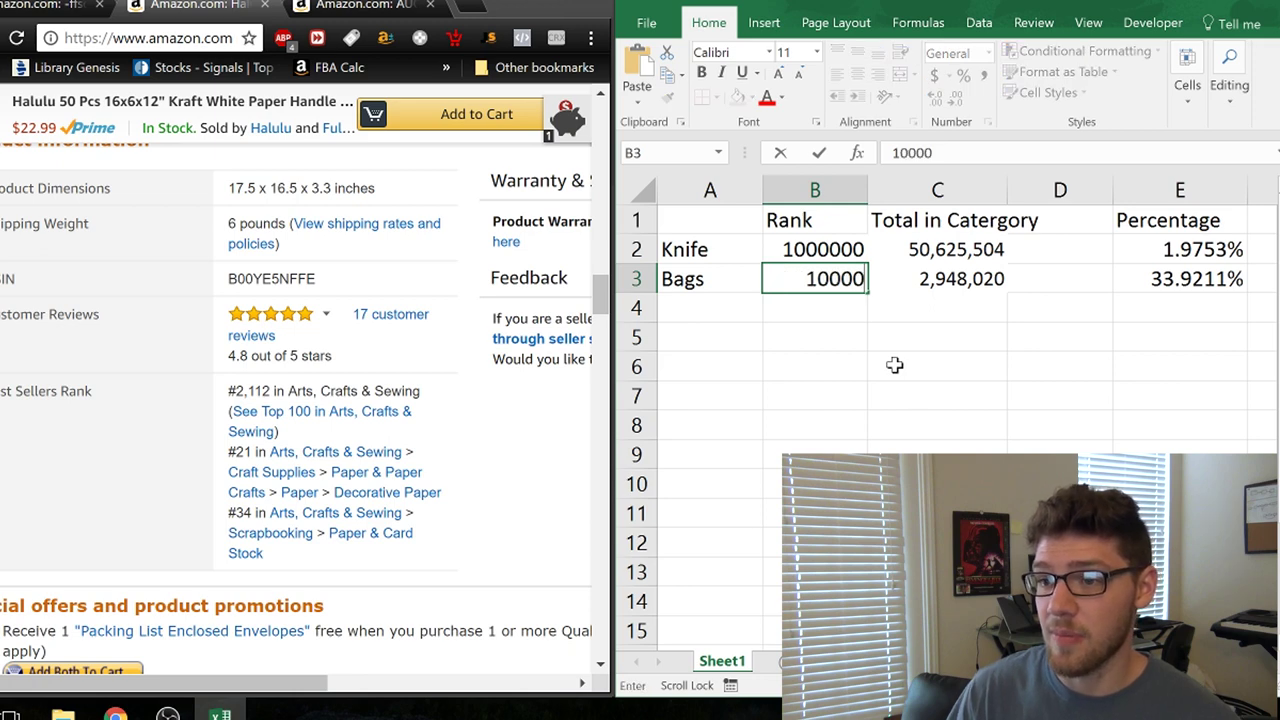
text(0)
key(Return)
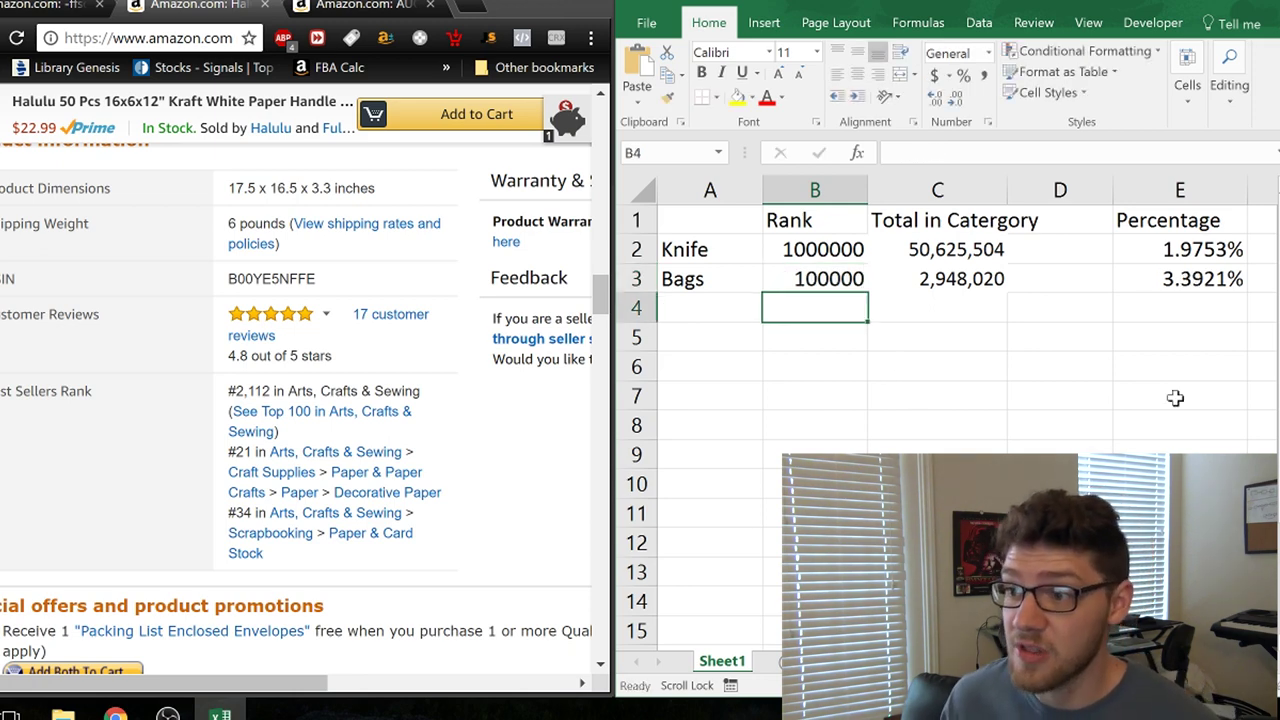
click(1205, 278)
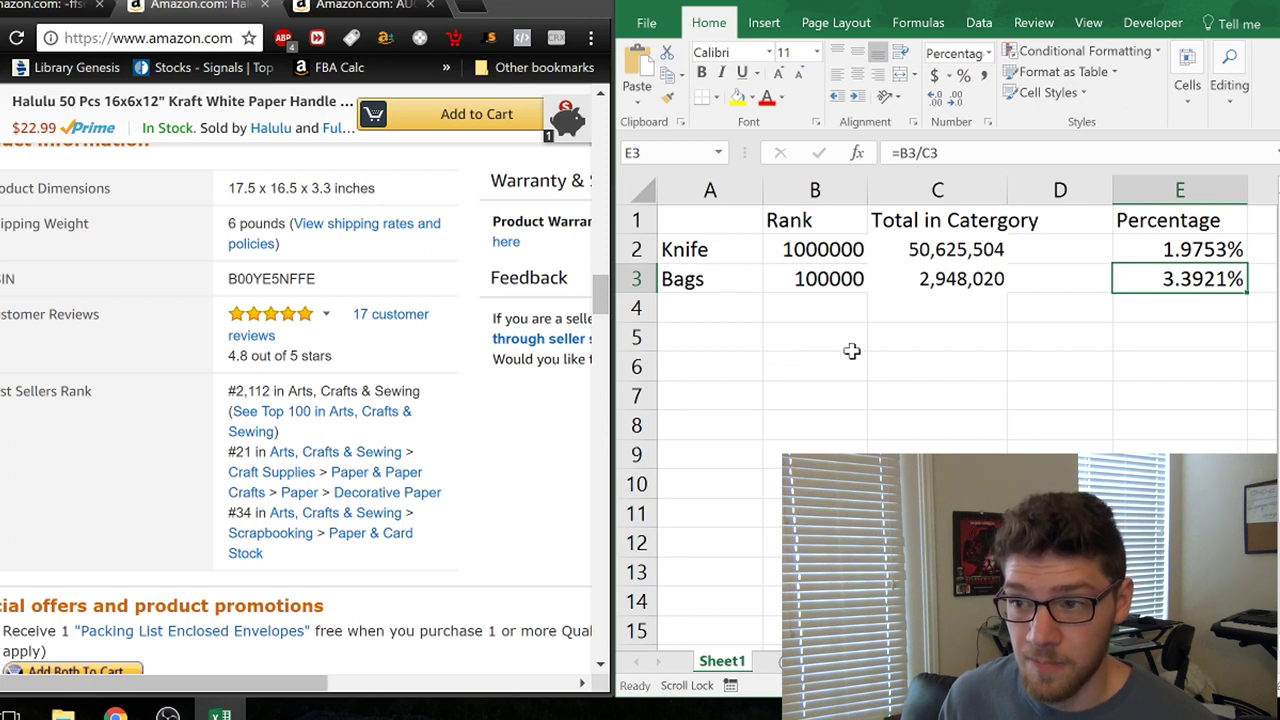
drag(1160, 260, 1152, 278)
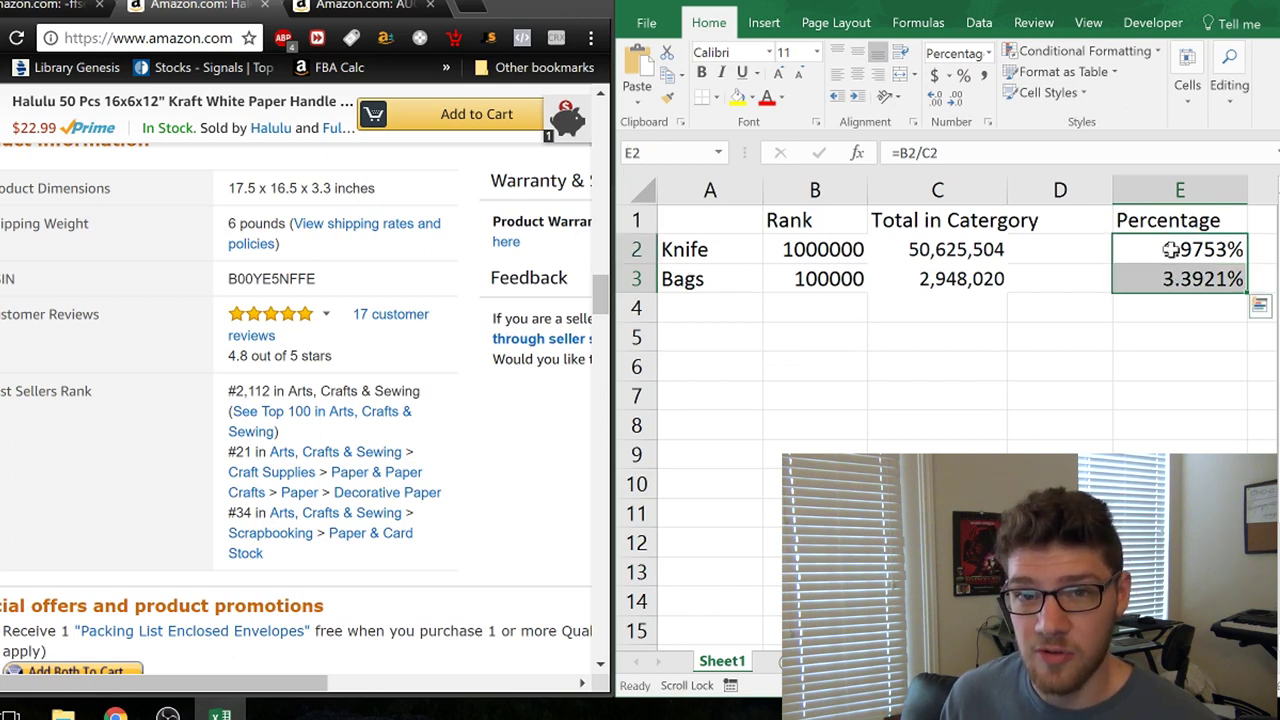